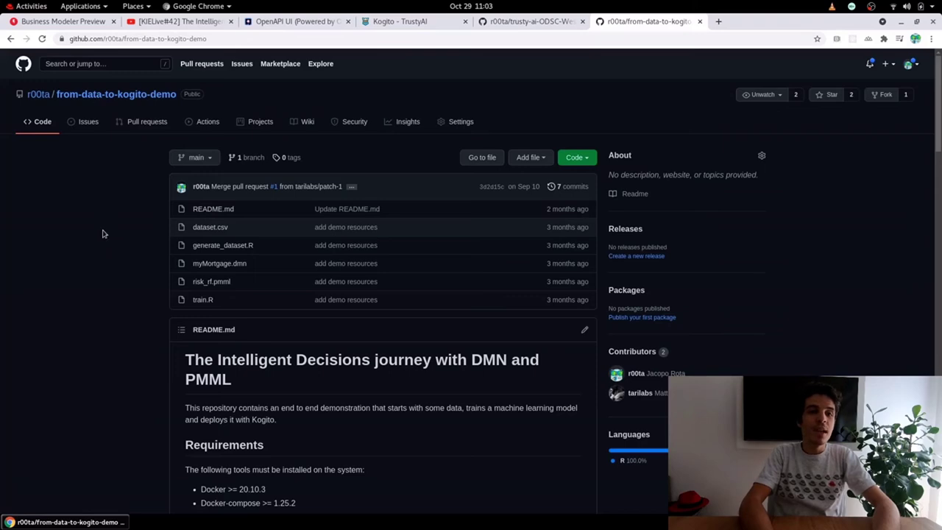
Step: Review the KIELive#42 video page and the myMortgage decision model in the DMN editor
left_click(193, 25)
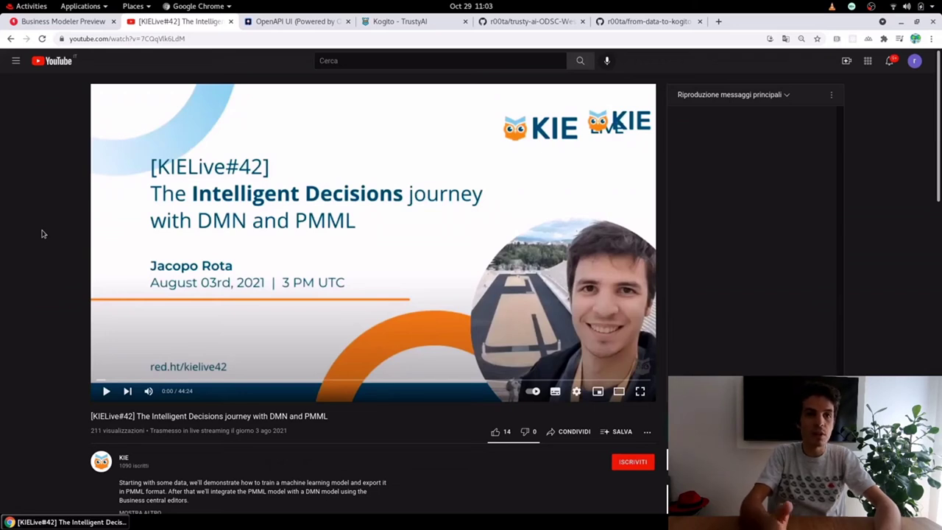
left_click(69, 25)
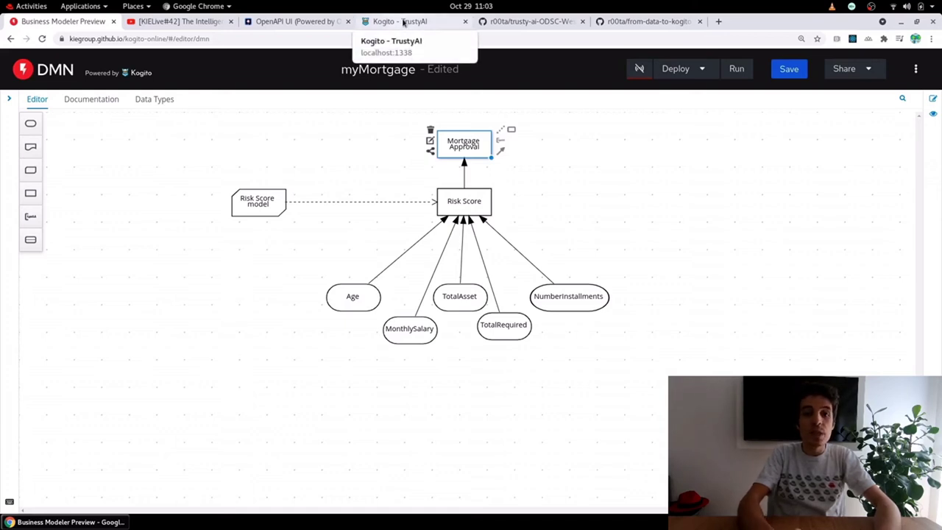
Step: In Swagger UI, prepare a POST /myMortgage request with Age 20, MonthlySalary 2000, TotalAsset 50000, TotalRequired 100000 and NumberInstallments 150
left_click(307, 22)
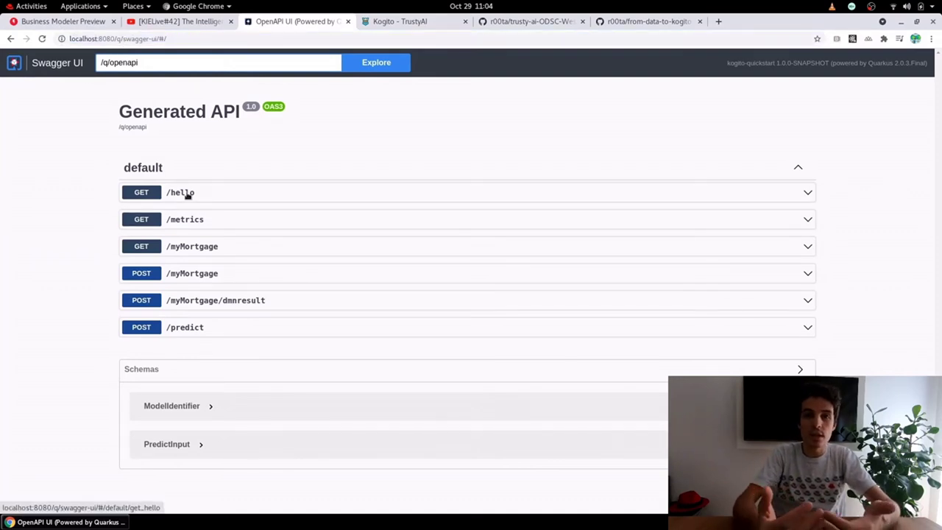
left_click(204, 275)
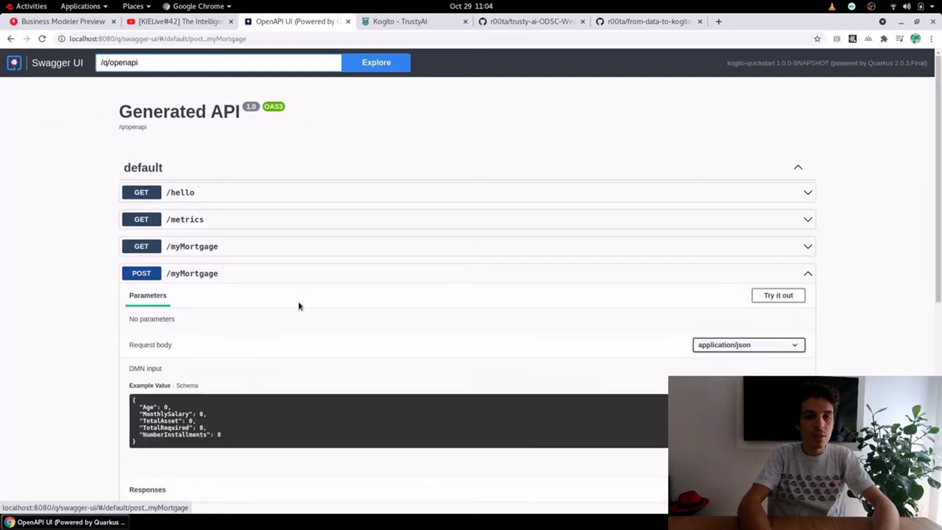
scroll(298, 306, "down", 2)
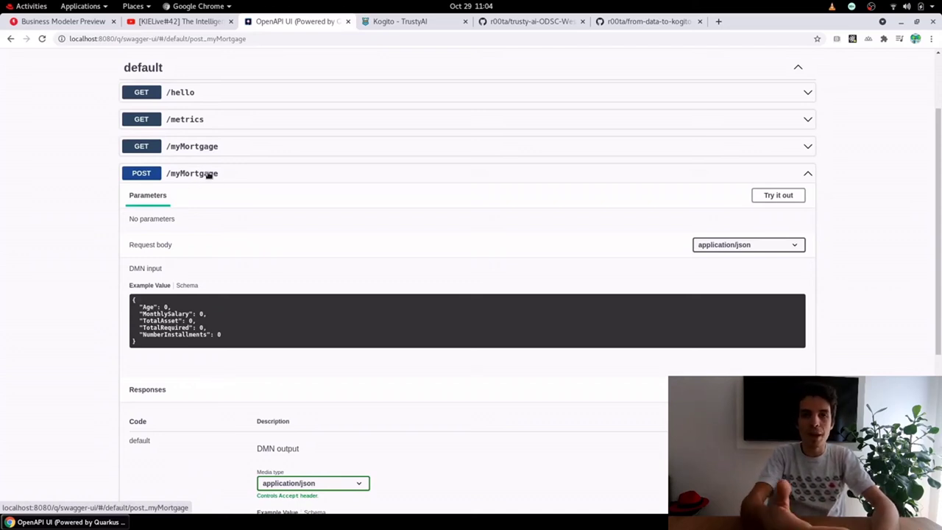
left_click(801, 202)
left_click(395, 337)
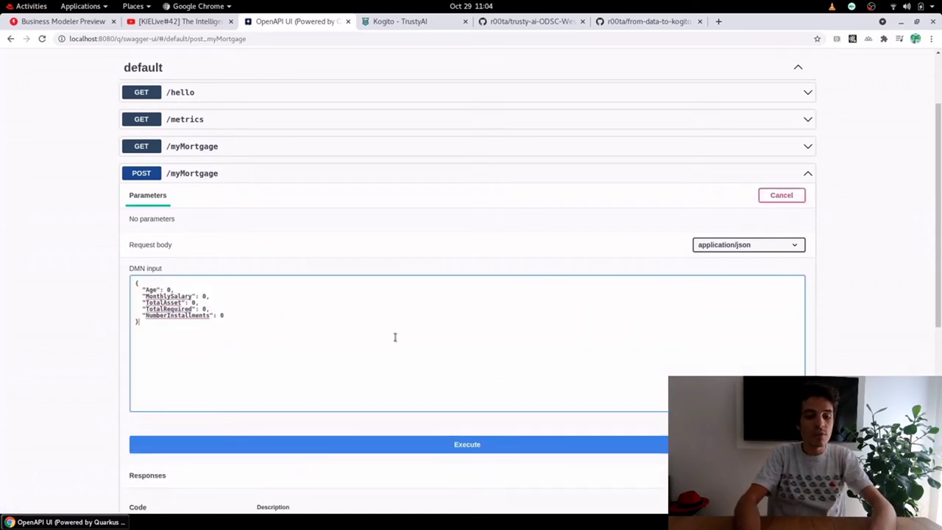
key("ctrl+a")
type("{   \"Age\": 20,   \"MonthlySalary\": 2000,   \"TotalAsset\": 50000,   \"TotalRequired\": 100000,   \"NumberInstallments\": 150 }")
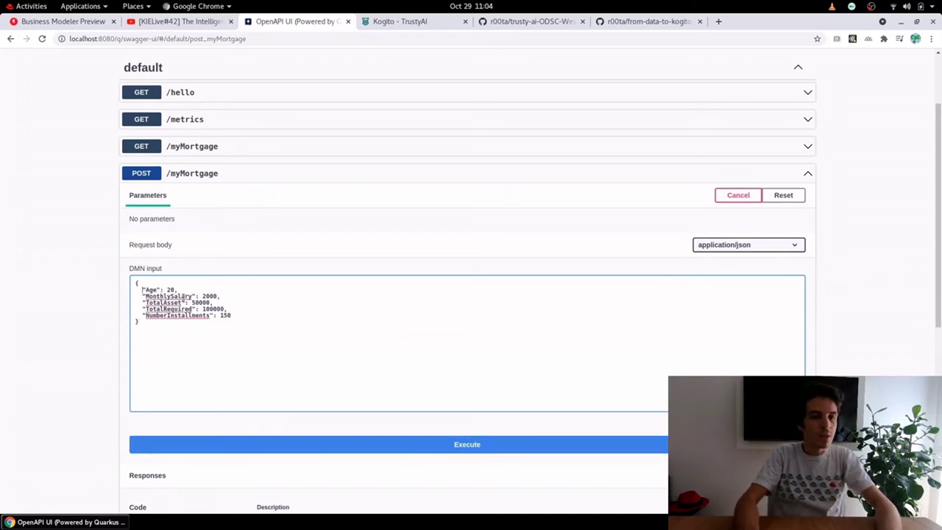
Step: Check the applicant values in the request body and execute the POST /myMortgage request
left_click_drag(143, 290, 167, 290)
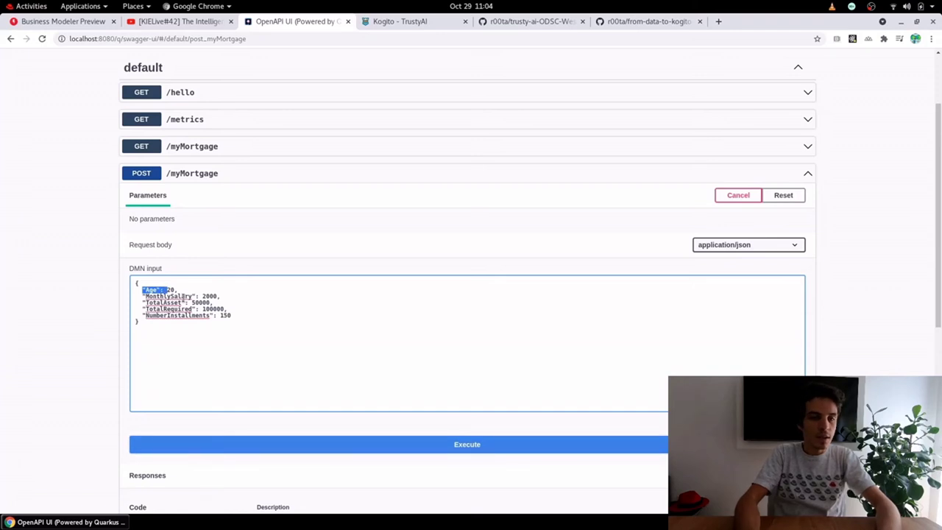
left_click(219, 295)
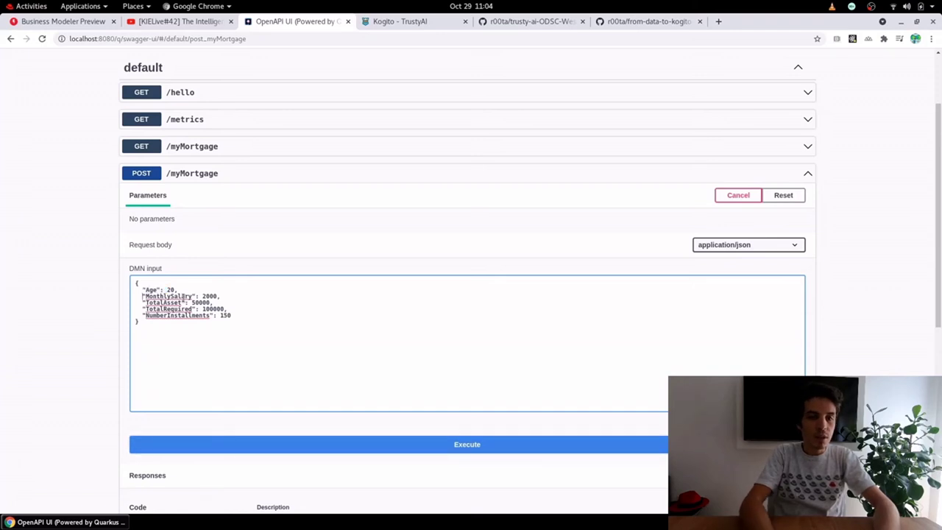
double_click(200, 303)
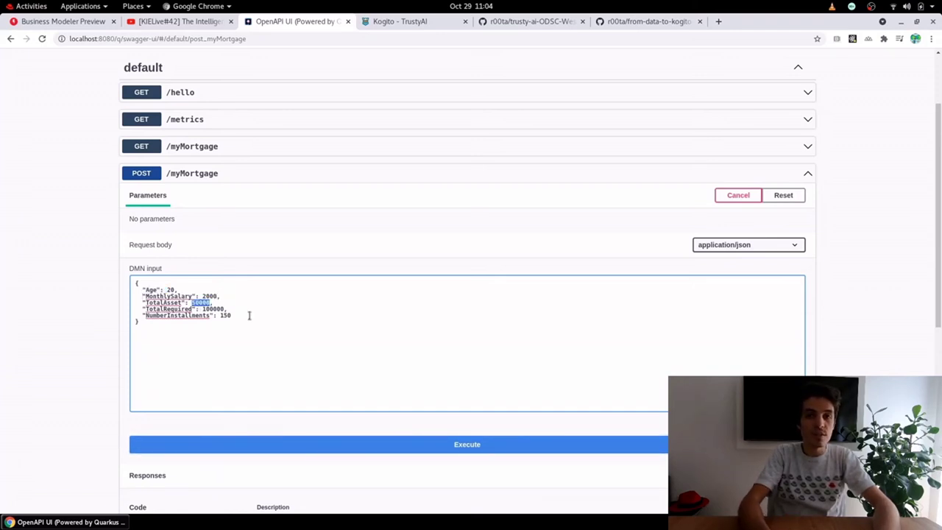
double_click(213, 308)
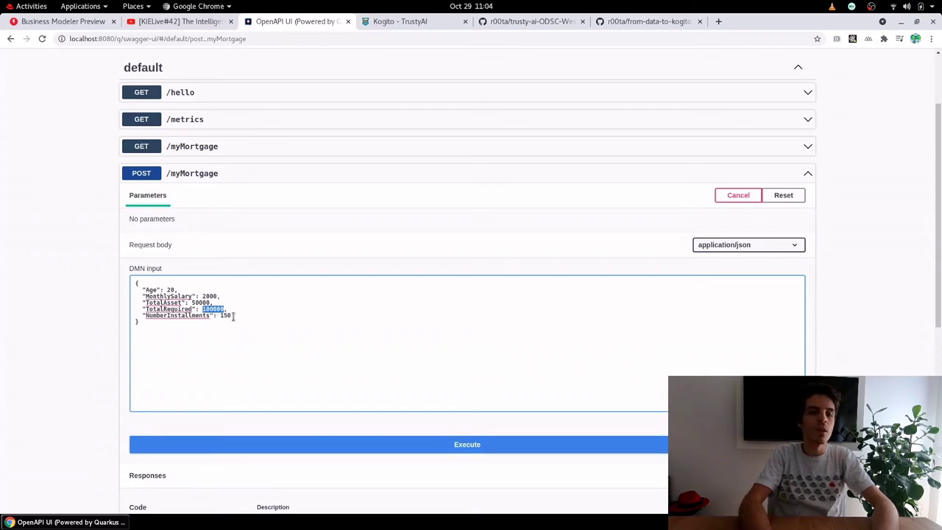
scroll(233, 315, "down", 2)
left_click(268, 356)
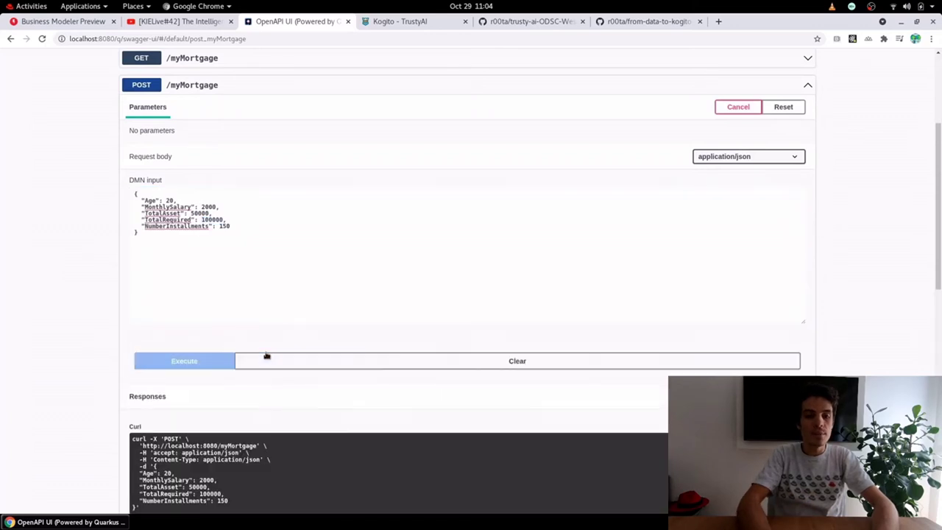
Step: Examine the Risk Score and Mortgage Approval values in the server's response body
scroll(266, 356, "down", 8)
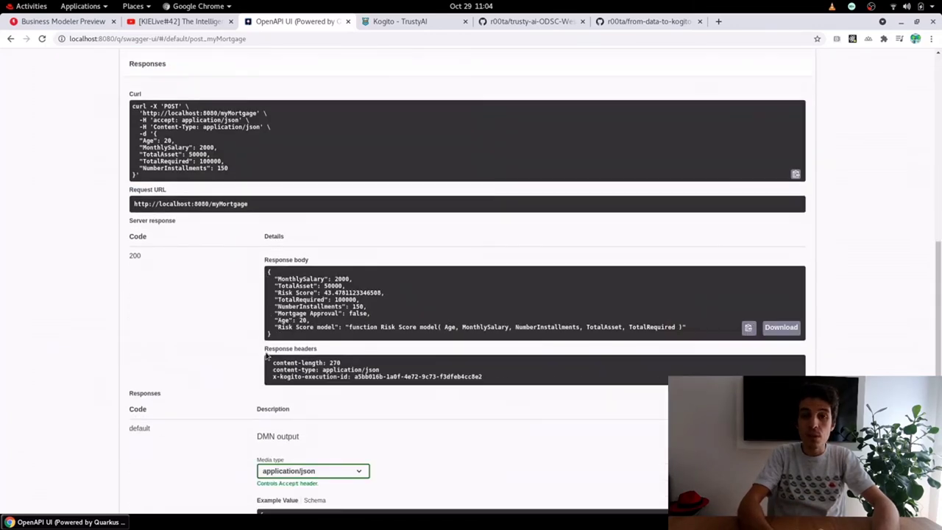
scroll(282, 347, "up", 1)
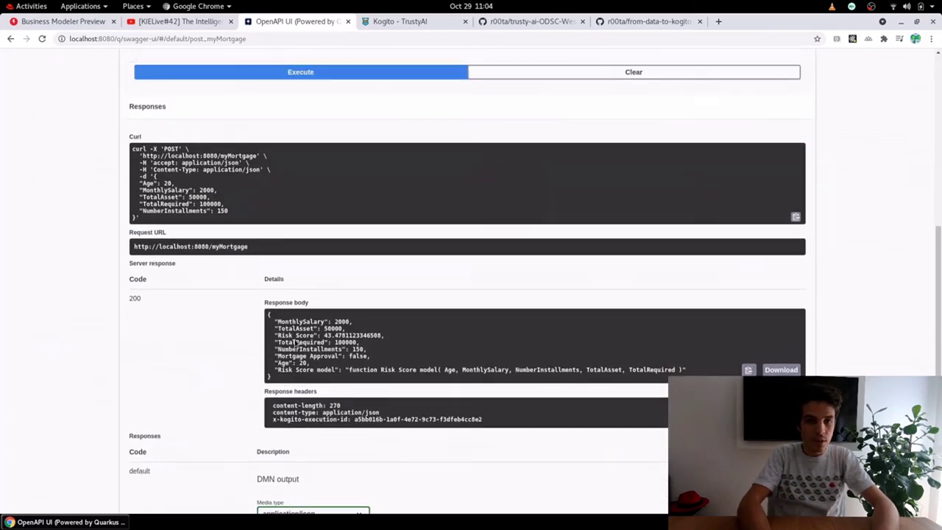
scroll(297, 343, "down", 1)
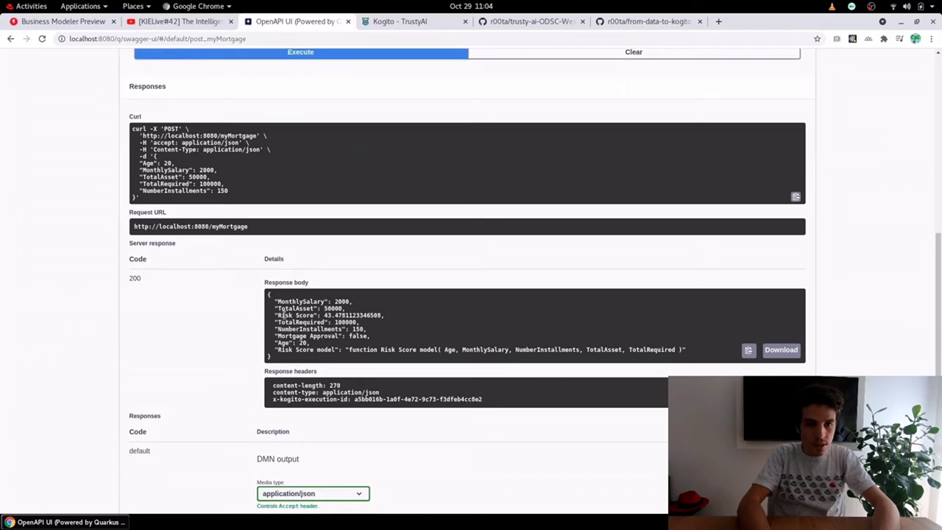
left_click_drag(274, 315, 388, 316)
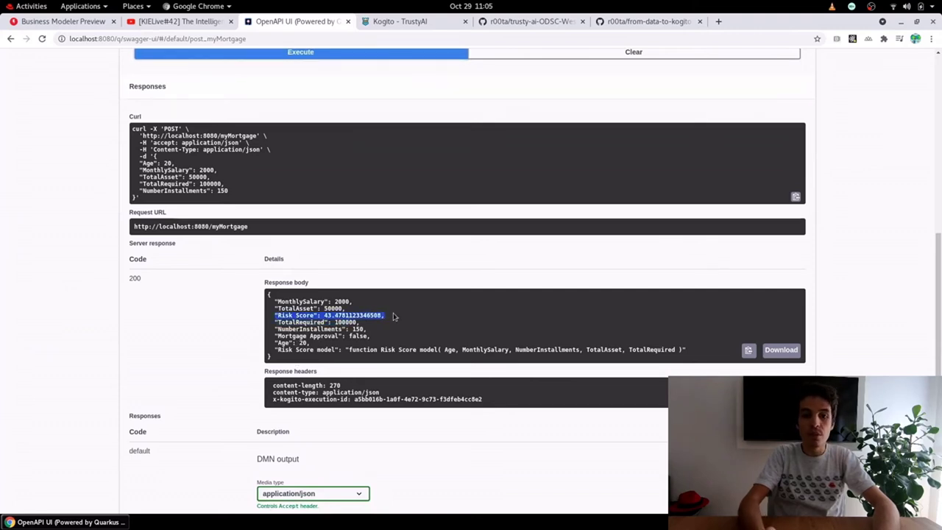
left_click_drag(277, 336, 374, 340)
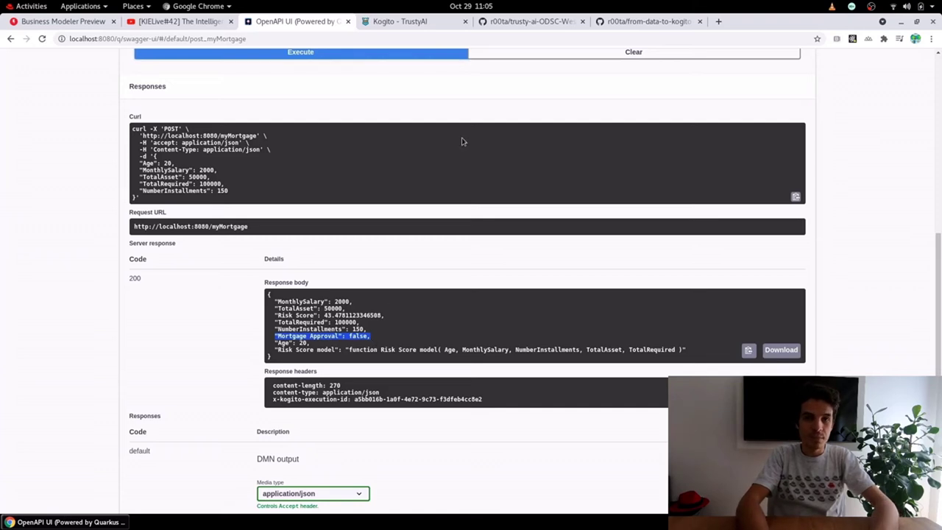
Step: Switch to the Kogito TrustyAI console, refresh the audit investigation list and check the myMortgage execution's description and date
left_click(405, 25)
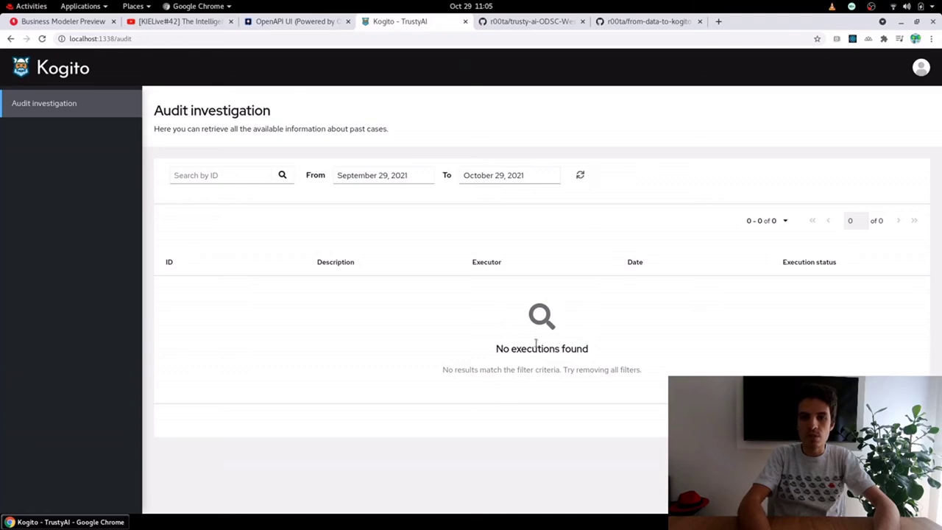
left_click(580, 176)
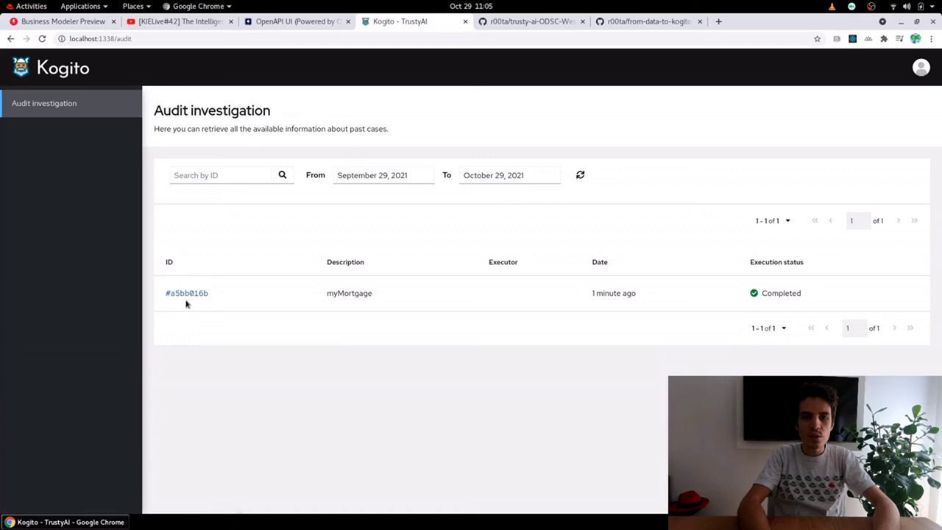
left_click_drag(326, 291, 383, 295)
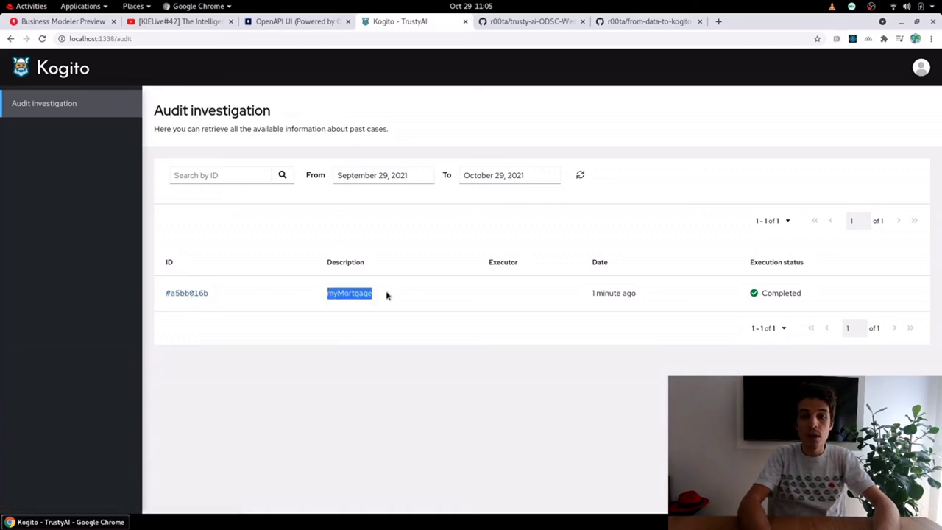
left_click_drag(591, 295, 664, 303)
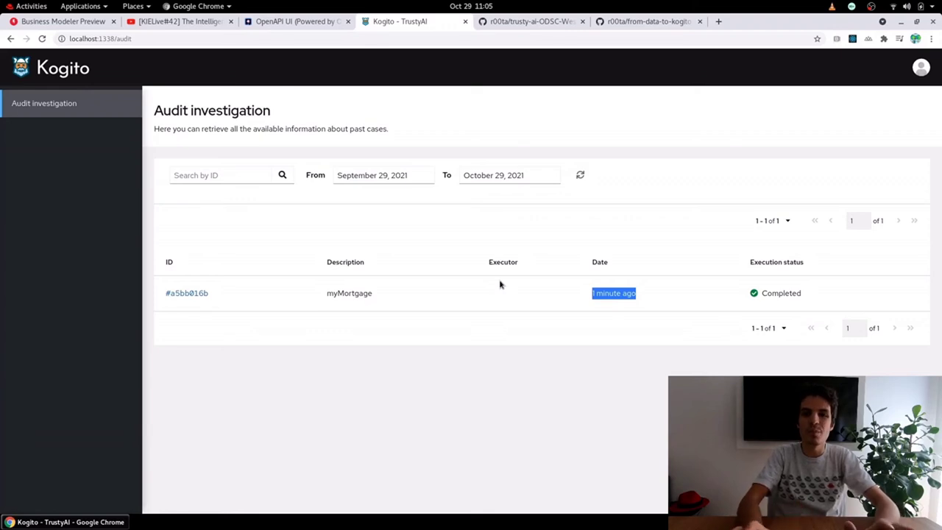
Step: Open the myMortgage execution and compare its outcomes with the Risk Score and Mortgage Approval nodes in the DMN model
left_click(185, 294)
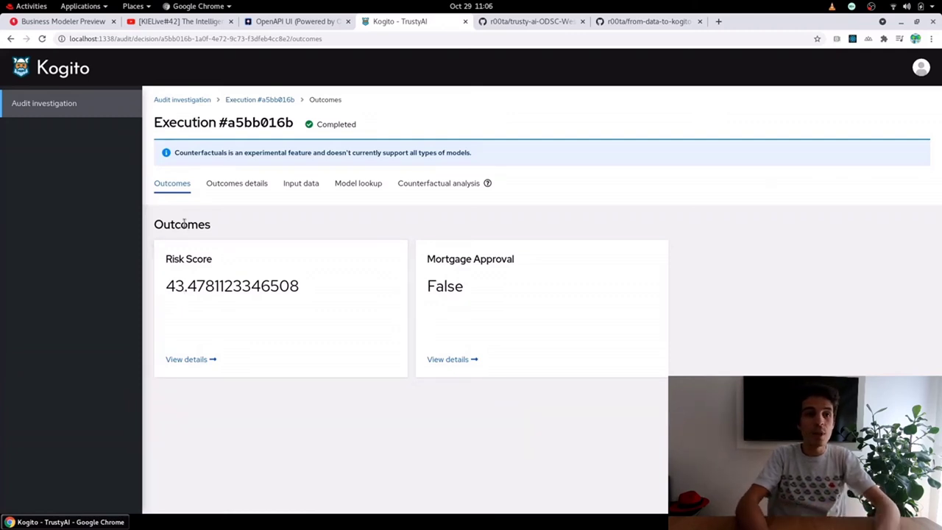
left_click(77, 26)
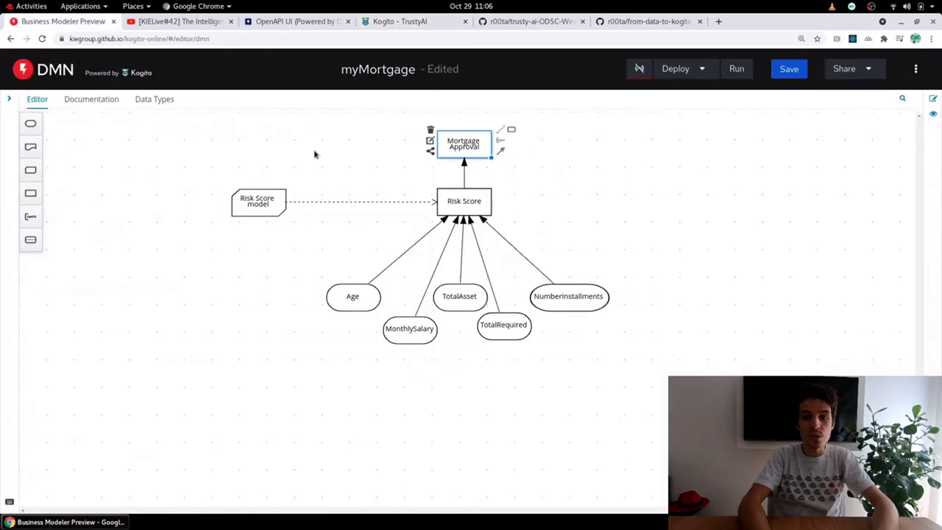
left_click(442, 204)
left_click(464, 149)
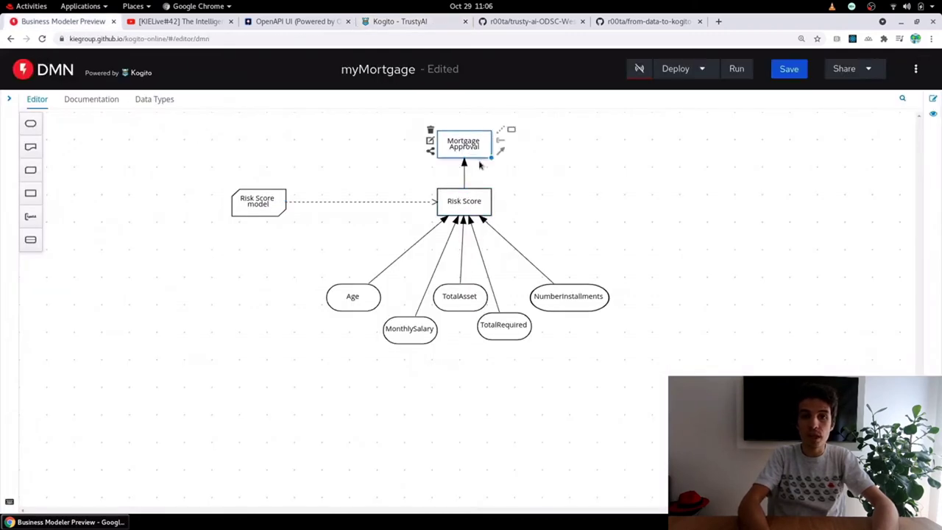
left_click(408, 23)
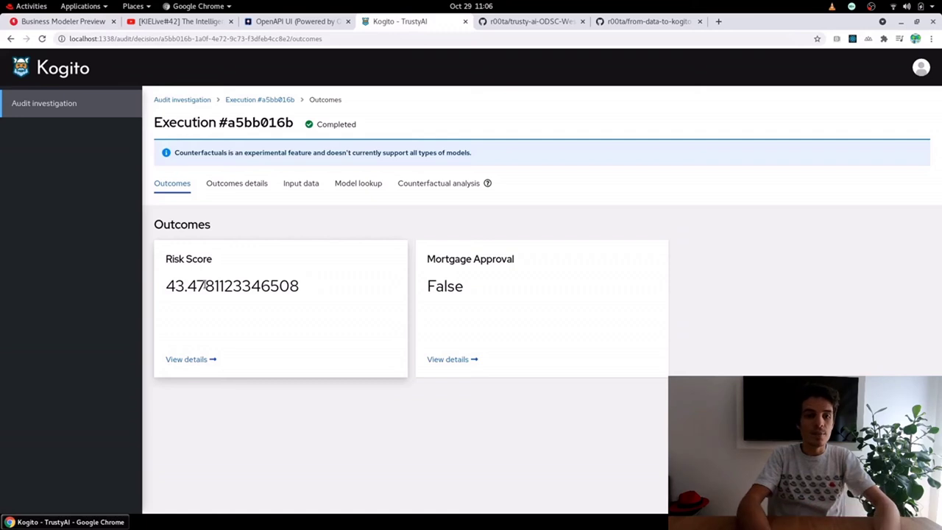
left_click_drag(162, 290, 280, 301)
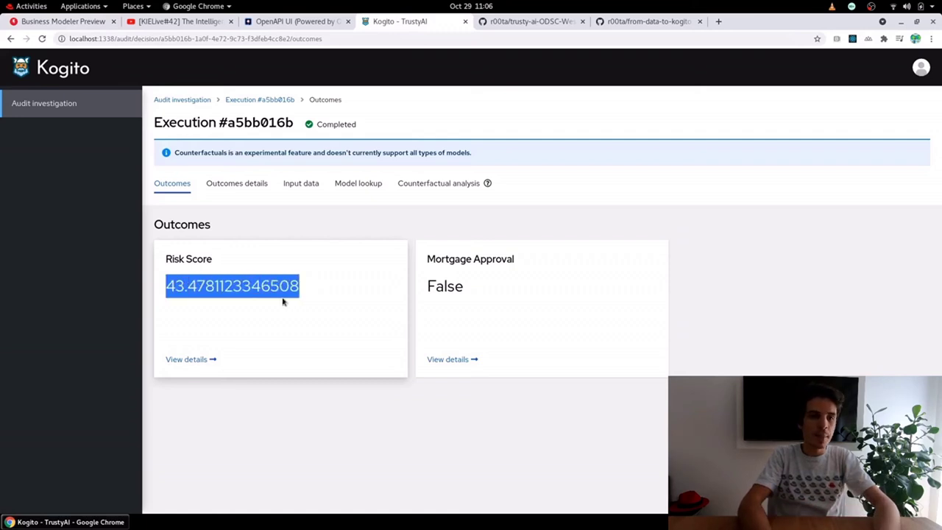
left_click(282, 301)
Step: Open the execution's outcome details with Risk Score as the selected outcome
left_click(235, 184)
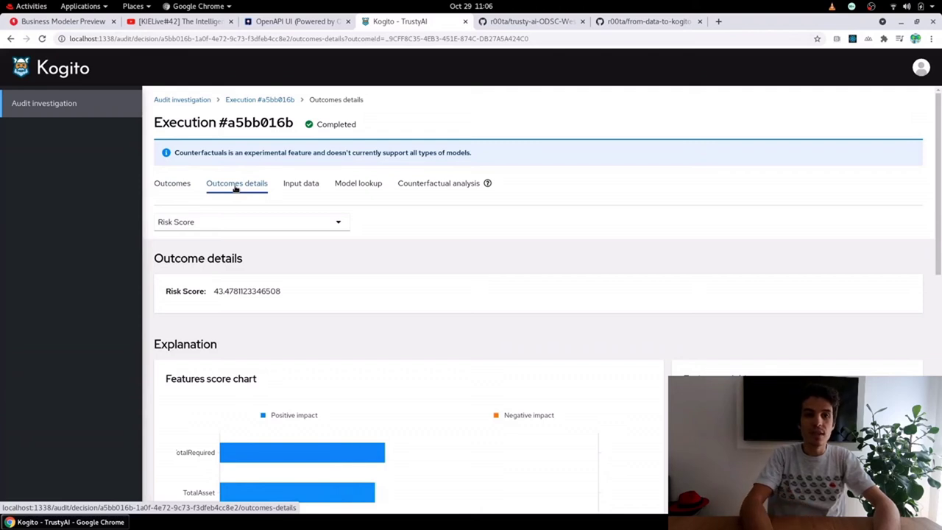
scroll(234, 189, "down", 2)
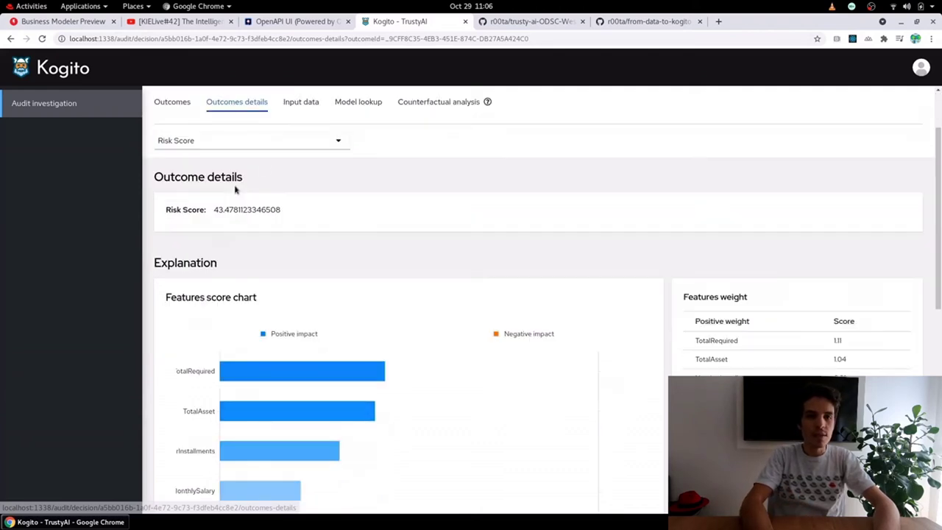
left_click(284, 143)
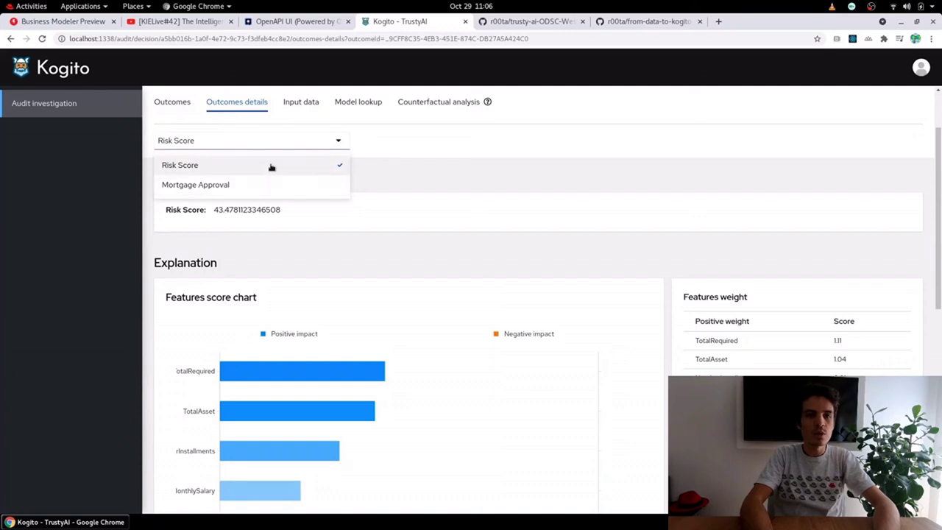
left_click(270, 167)
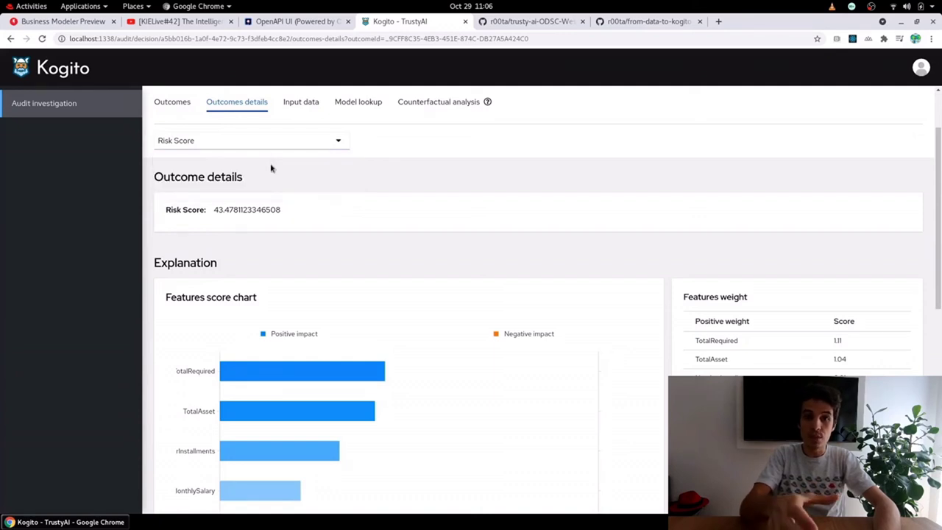
Step: Examine the Risk Score explanation: the features score chart, the feature weights and the outcome influencing inputs
scroll(270, 169, "down", 3)
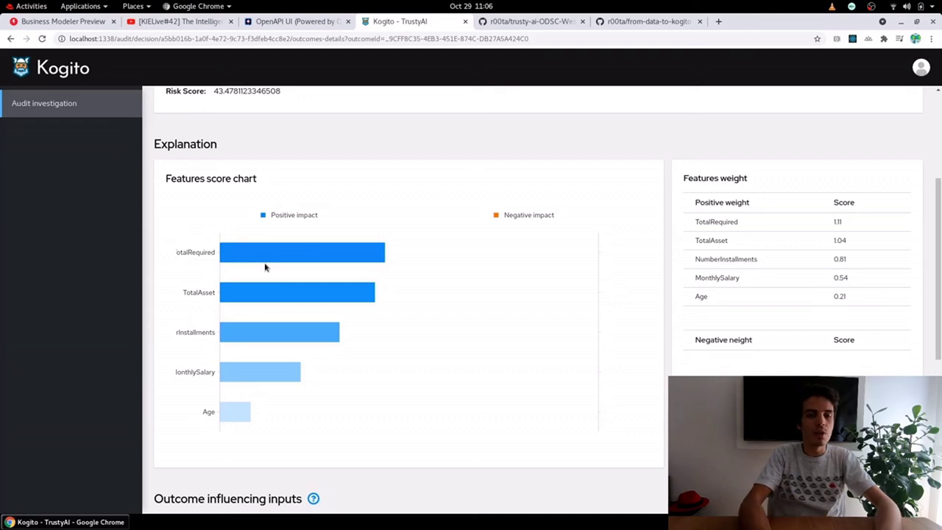
scroll(265, 267, "down", 3)
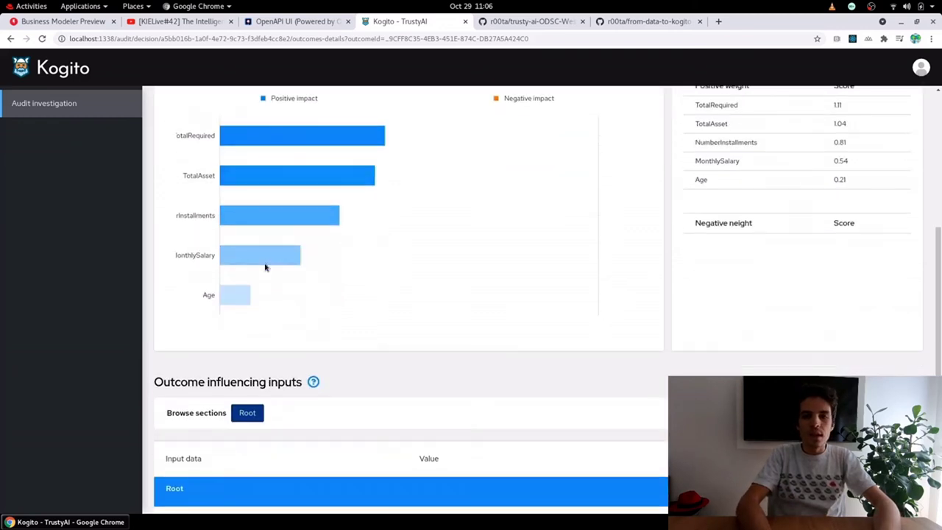
scroll(265, 267, "up", 3)
scroll(266, 268, "down", 3)
scroll(265, 268, "down", 1)
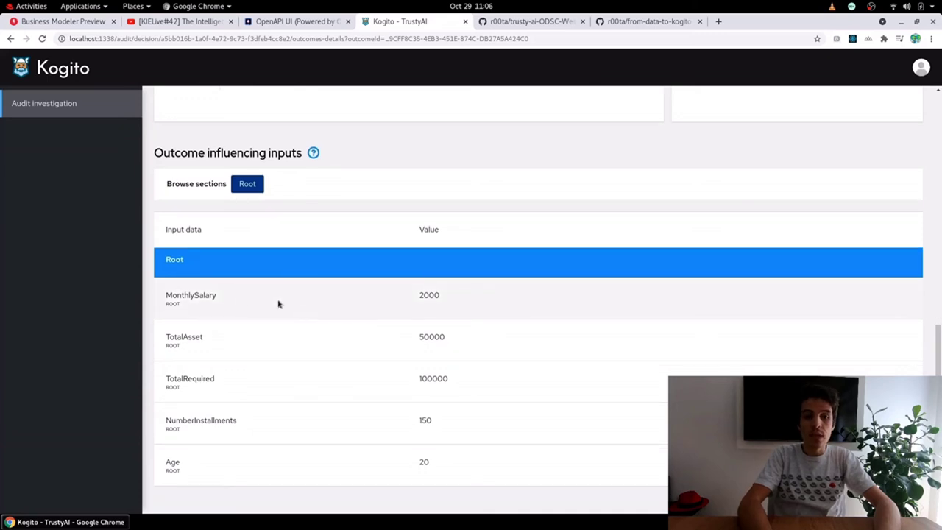
left_click_drag(210, 287, 237, 474)
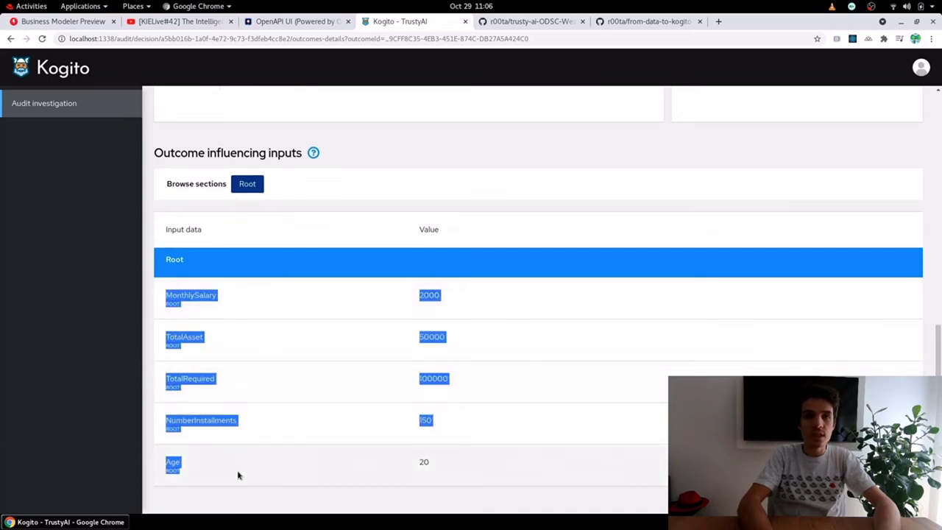
scroll(237, 474, "up", 7)
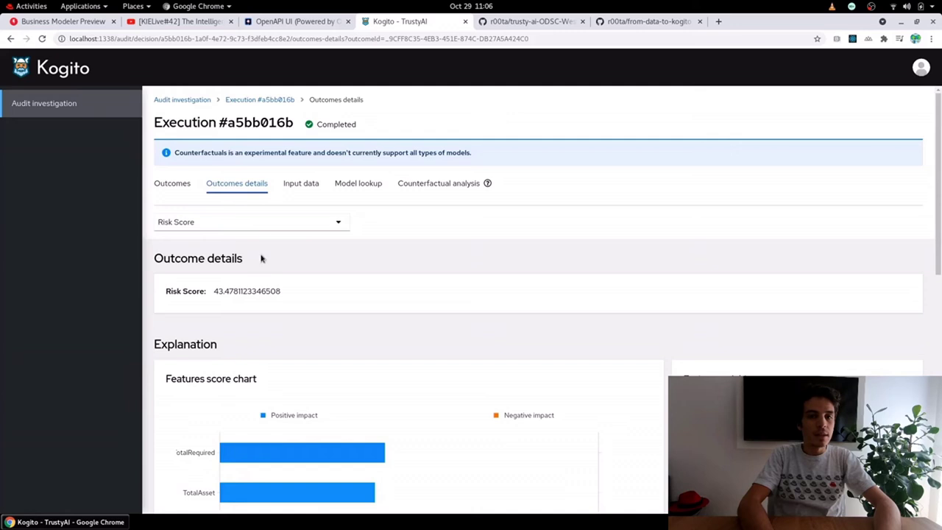
Step: Select the Mortgage Approval outcome and examine its result, features score chart, feature weights and influencing inputs
left_click(268, 221)
left_click(258, 264)
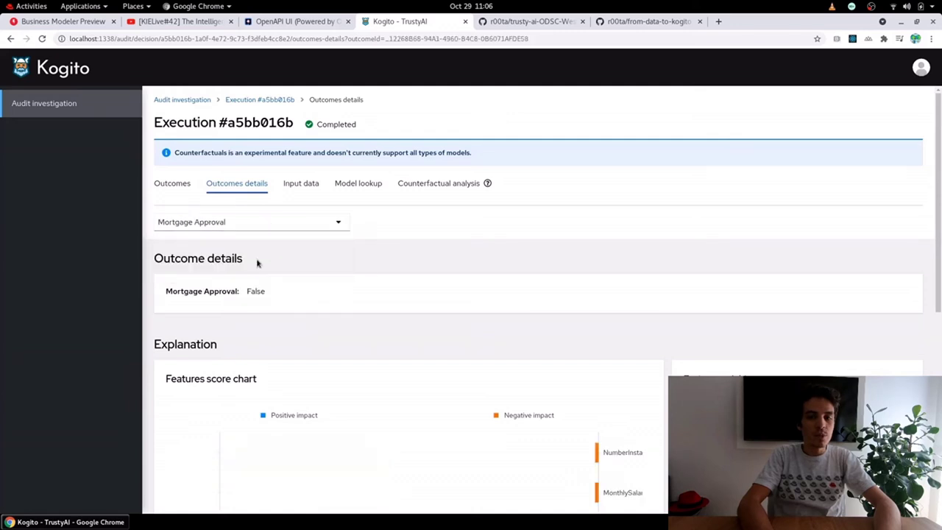
scroll(301, 336, "down", 3)
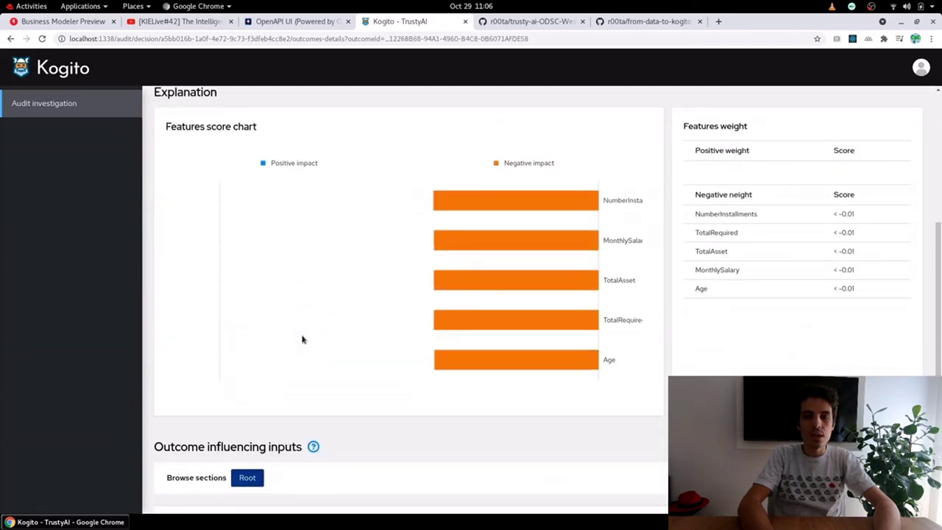
scroll(302, 339, "up", 3)
scroll(301, 339, "down", 2)
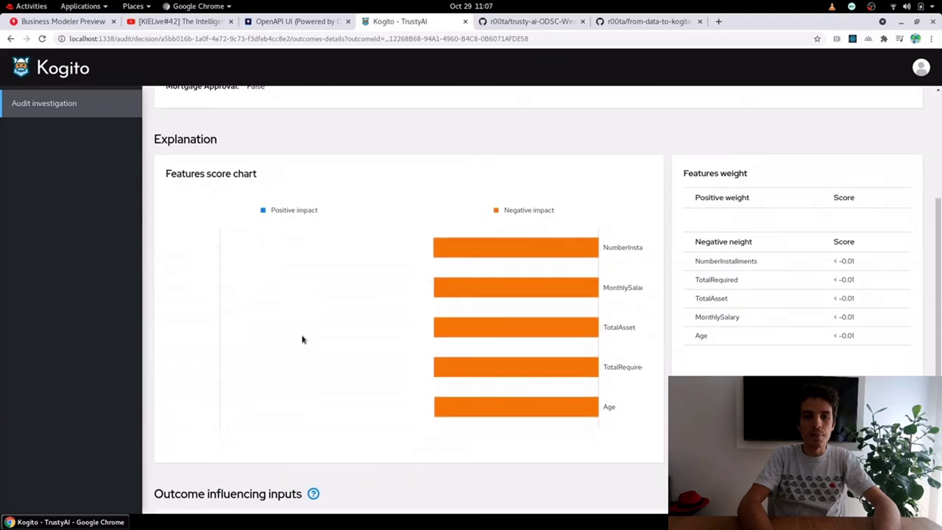
scroll(302, 339, "up", 2)
double_click(248, 228)
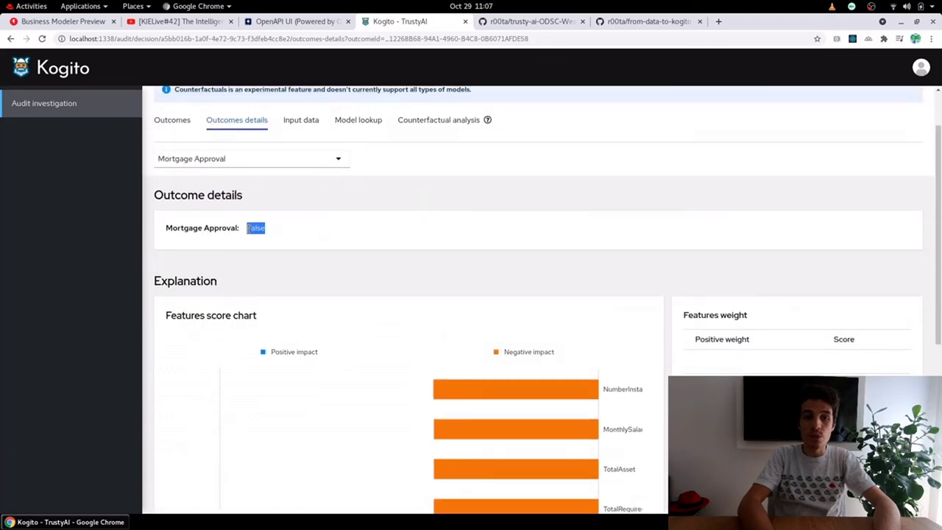
scroll(248, 229, "down", 3)
scroll(248, 228, "down", 1)
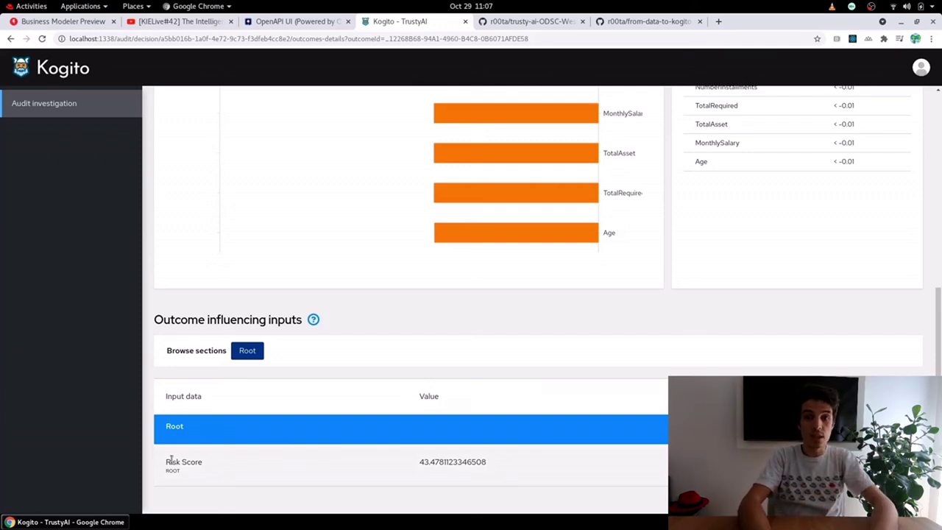
scroll(171, 460, "up", 3)
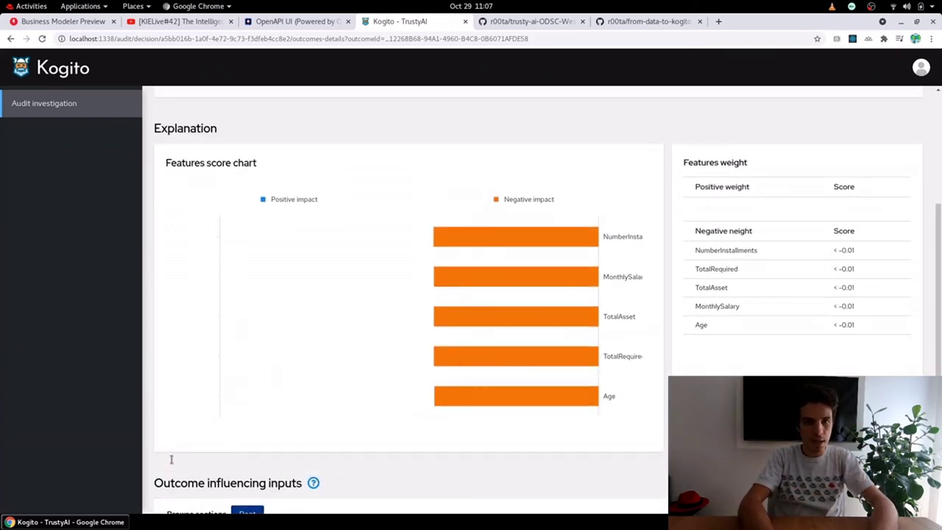
scroll(170, 460, "up", 4)
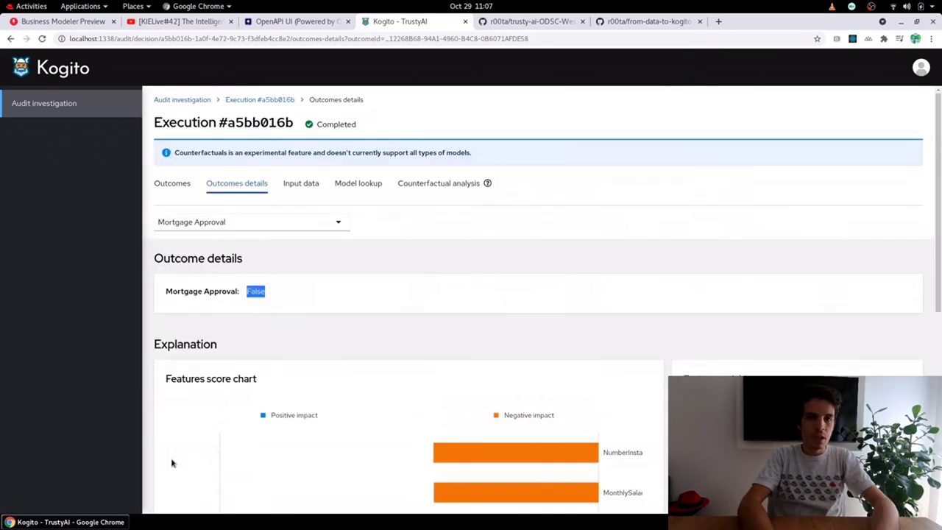
Step: Review the execution's input data and look up the DMN model behind the decision
left_click(289, 187)
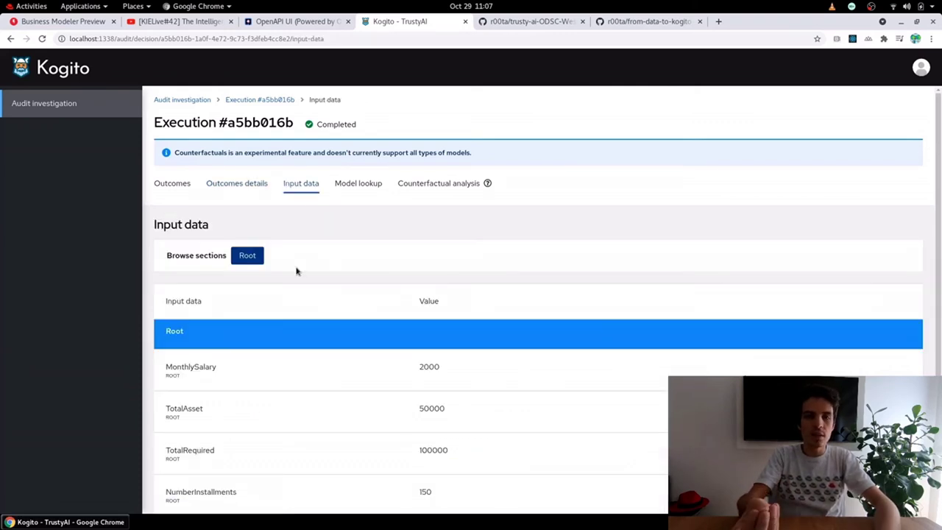
left_click(352, 184)
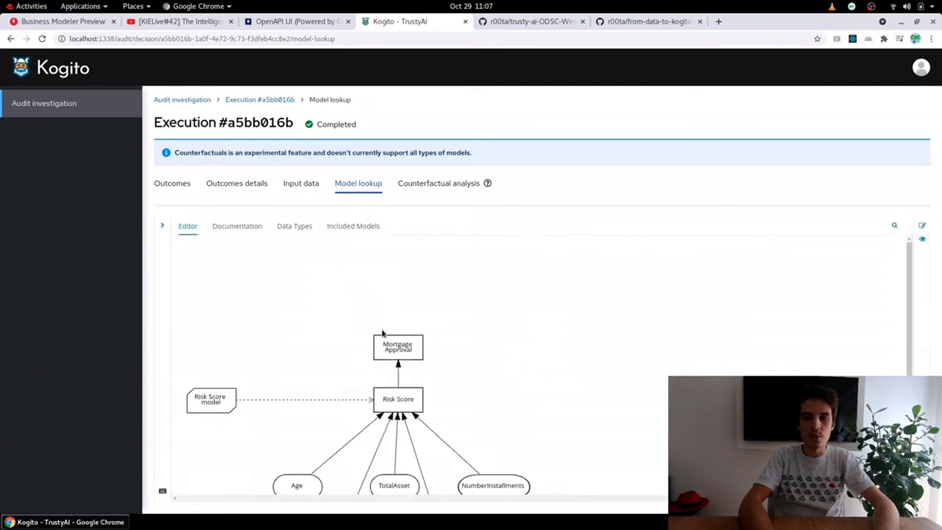
scroll(382, 333, "down", 2)
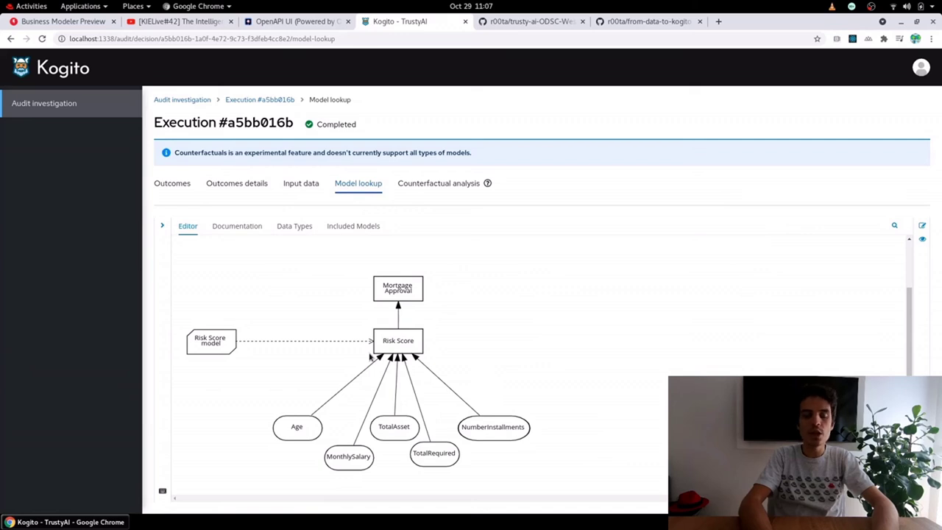
Step: Open the execution's counterfactual analysis and close the hint about creating a counterfactual
left_click(435, 189)
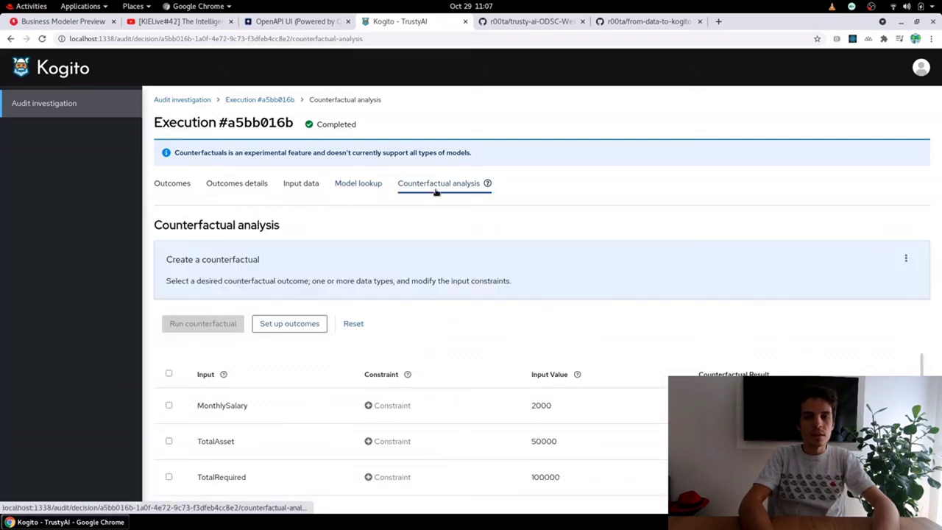
left_click(904, 258)
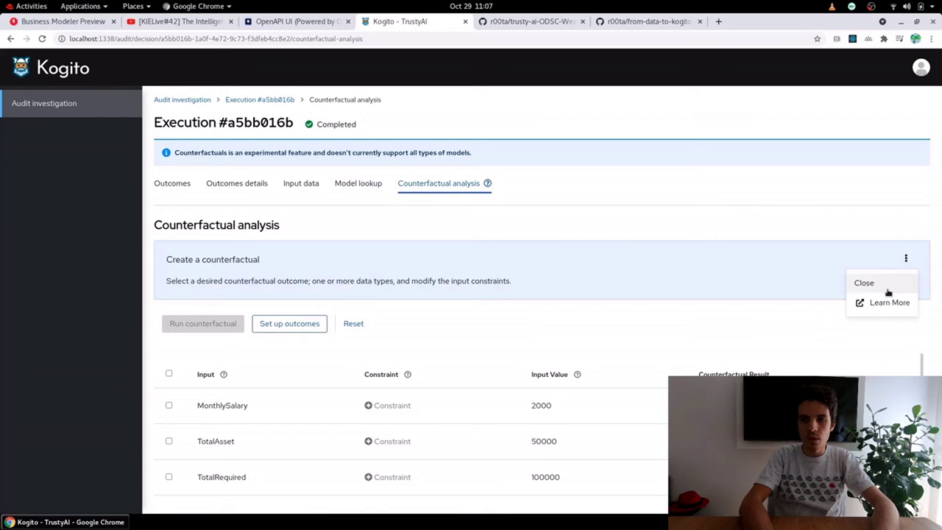
left_click(882, 287)
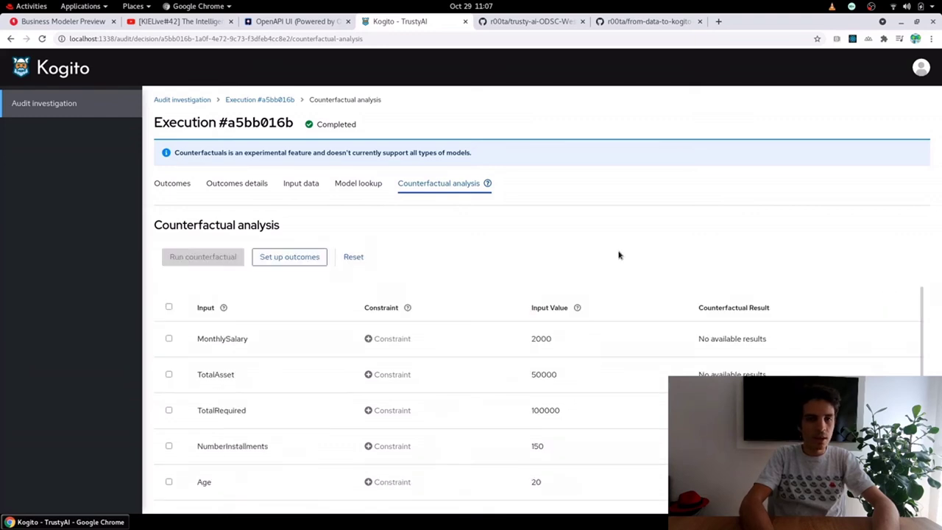
Step: Open the desired outcomes setup and let Risk Score adjust automatically for the counterfactual
left_click(294, 260)
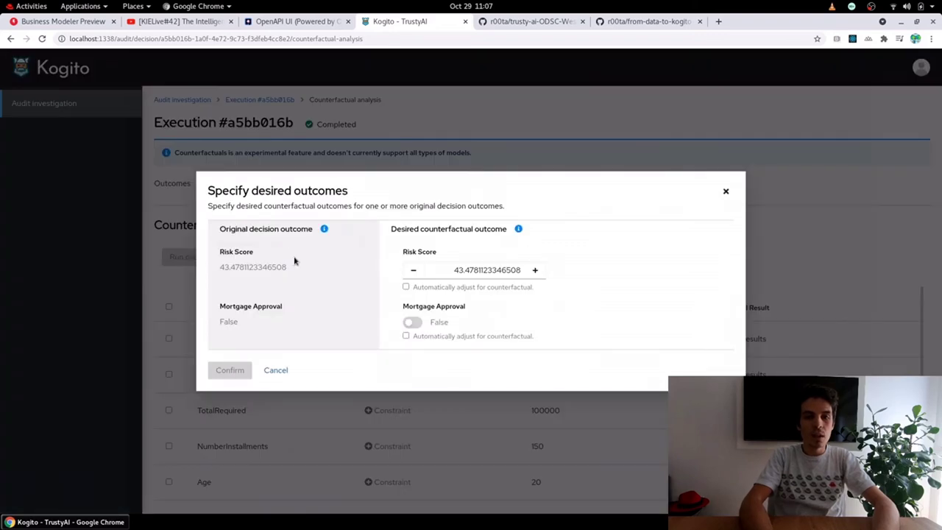
left_click(405, 287)
Step: Switch to the DMN modeler and examine how the Mortgage Approval node depends on the Risk Score node
left_click(63, 27)
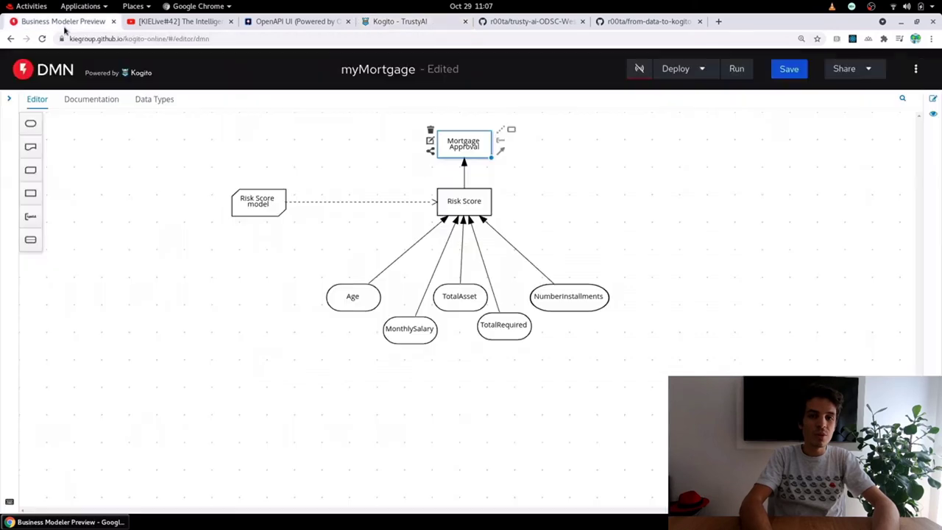
left_click(464, 200)
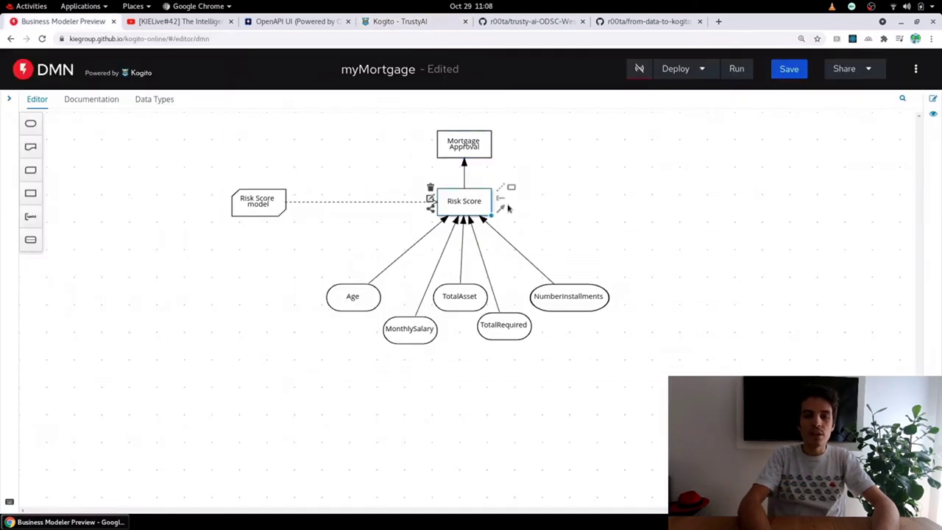
left_click(473, 145)
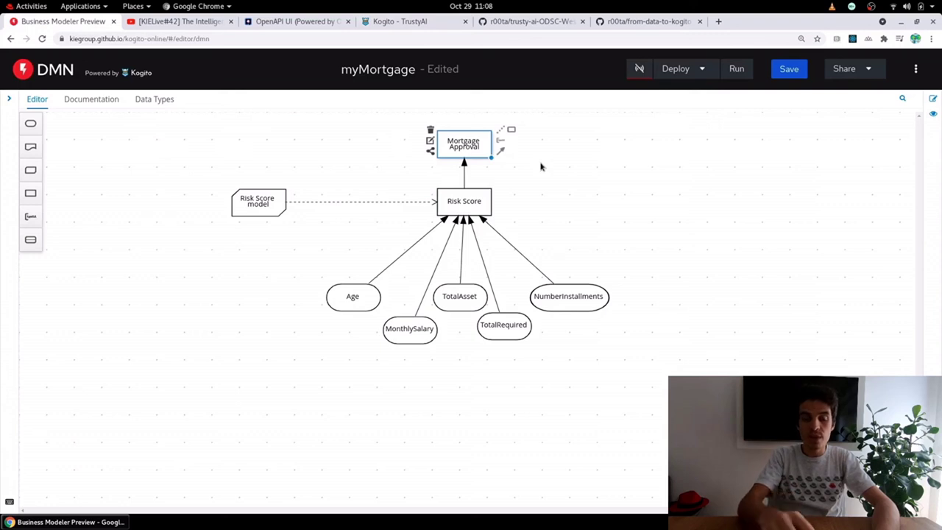
left_click(466, 201)
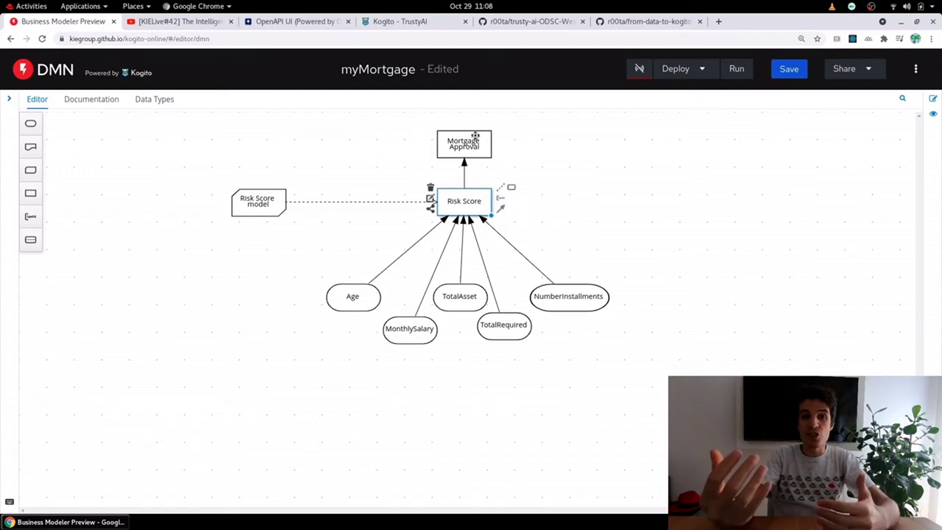
left_click(475, 137)
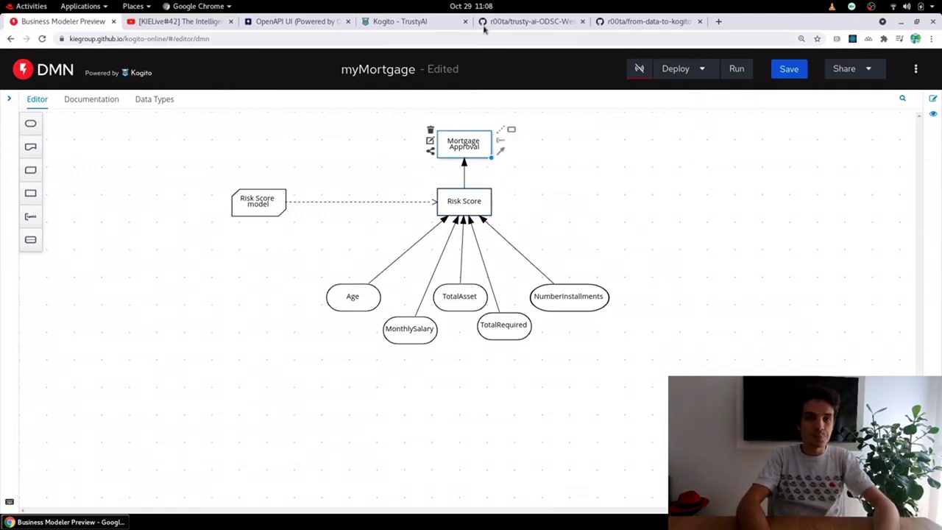
Step: Return to the TrustyAI console, set the desired Mortgage Approval outcome to True and confirm the desired outcomes
left_click(390, 26)
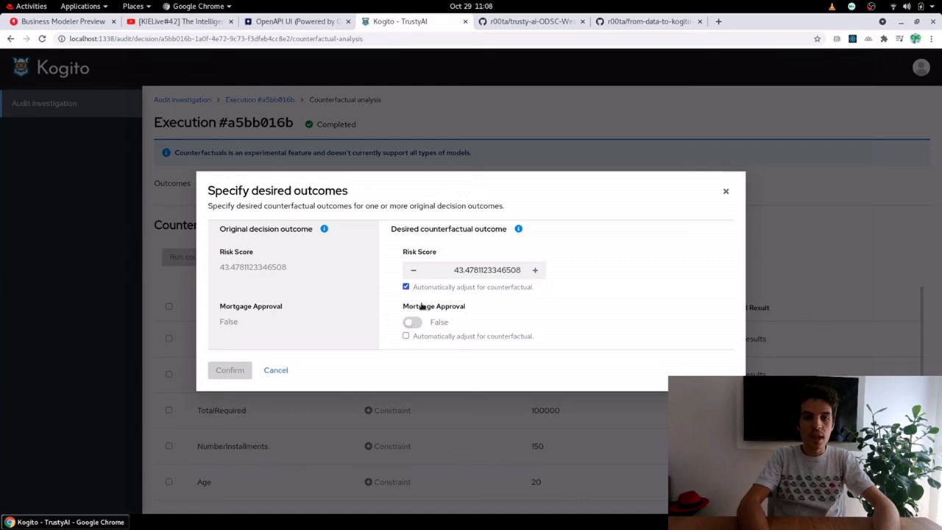
left_click(411, 322)
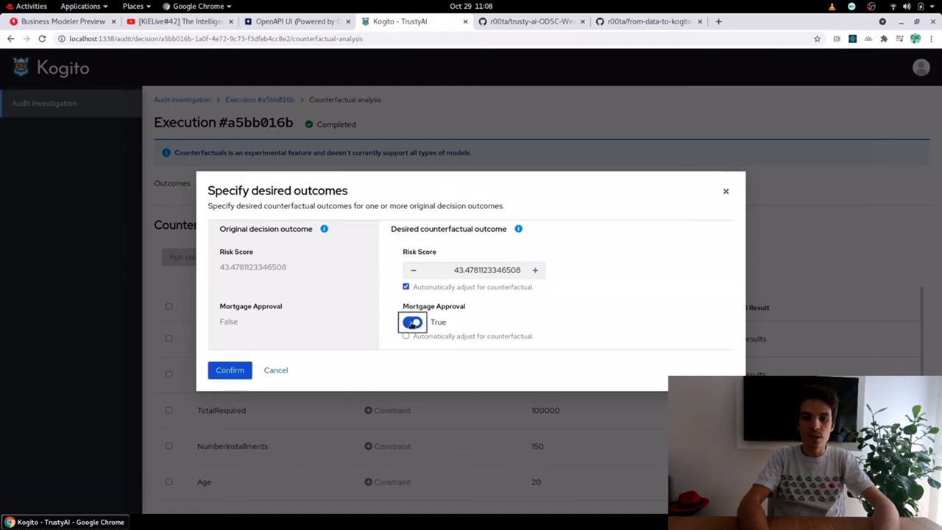
left_click(227, 367)
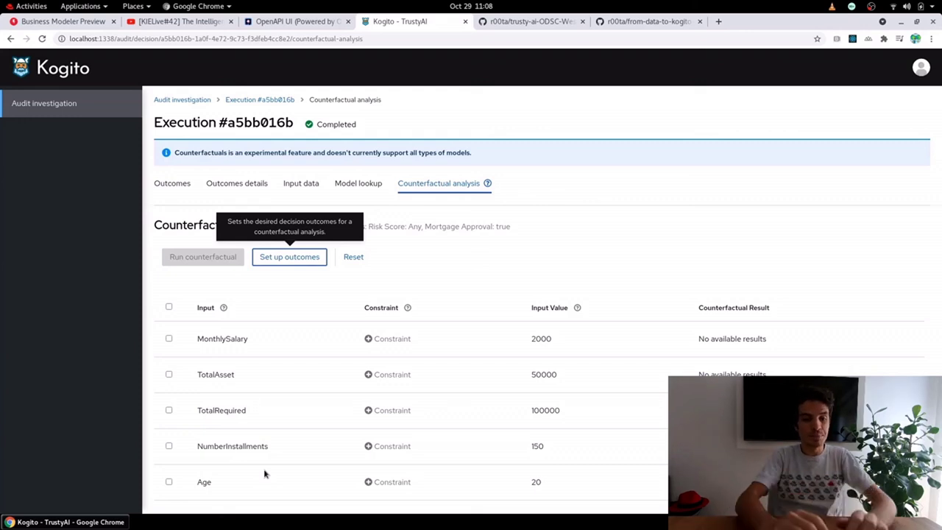
left_click(169, 448)
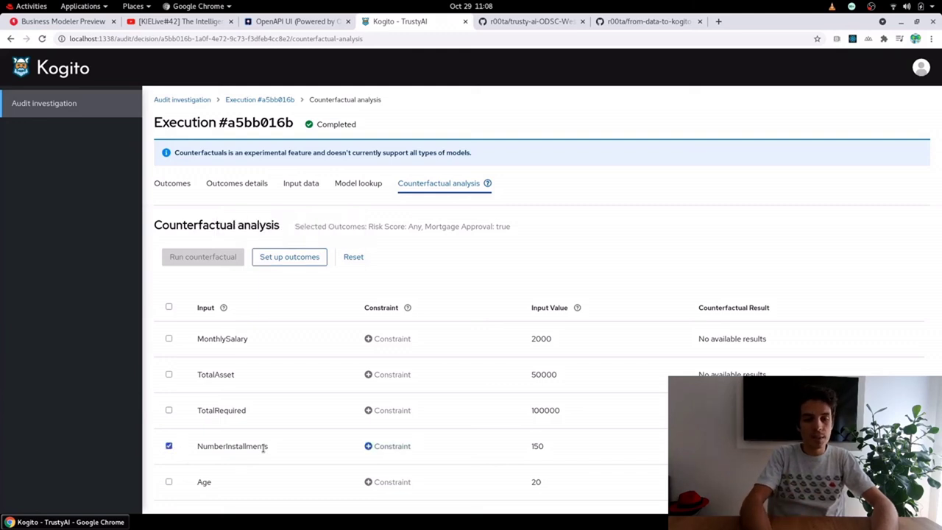
left_click(388, 447)
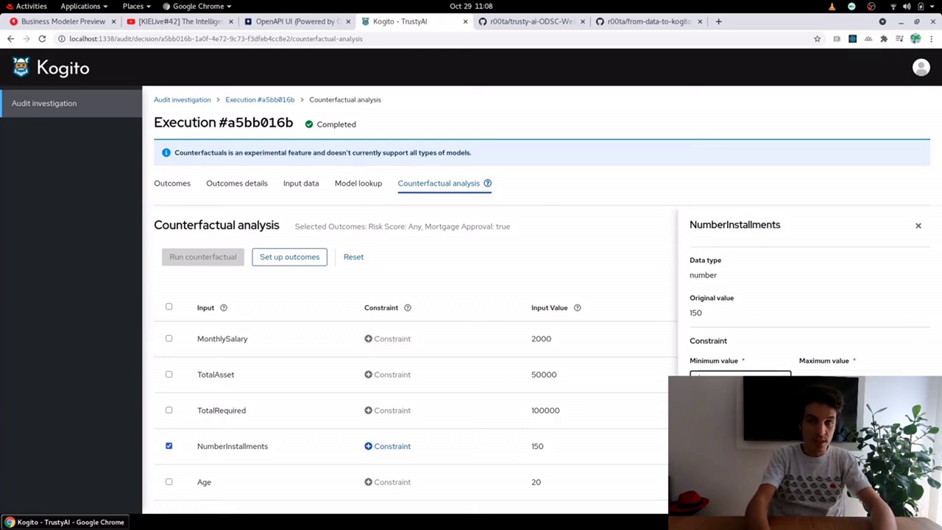
left_click(849, 381)
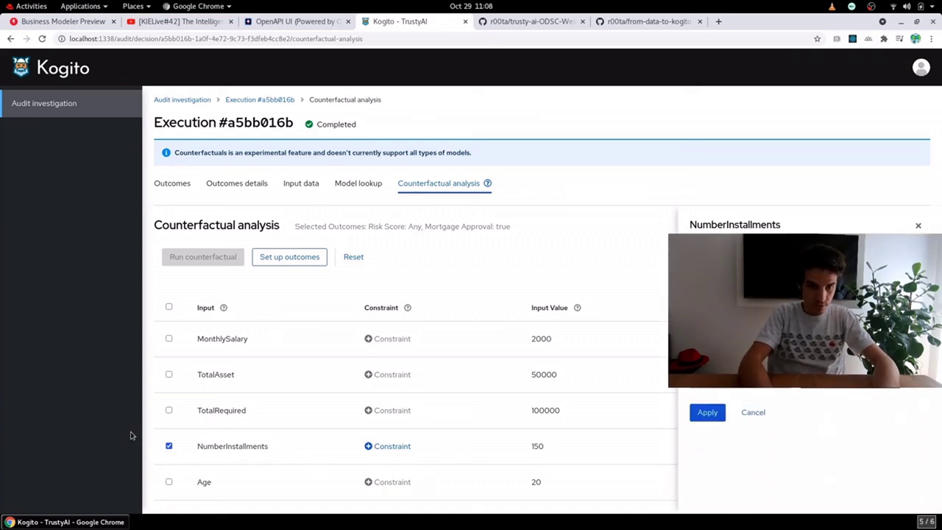
left_click(169, 445)
Step: Include TotalRequired in the counterfactual search and apply a constraint with minimum value 0 and maximum value 100000
left_click(168, 411)
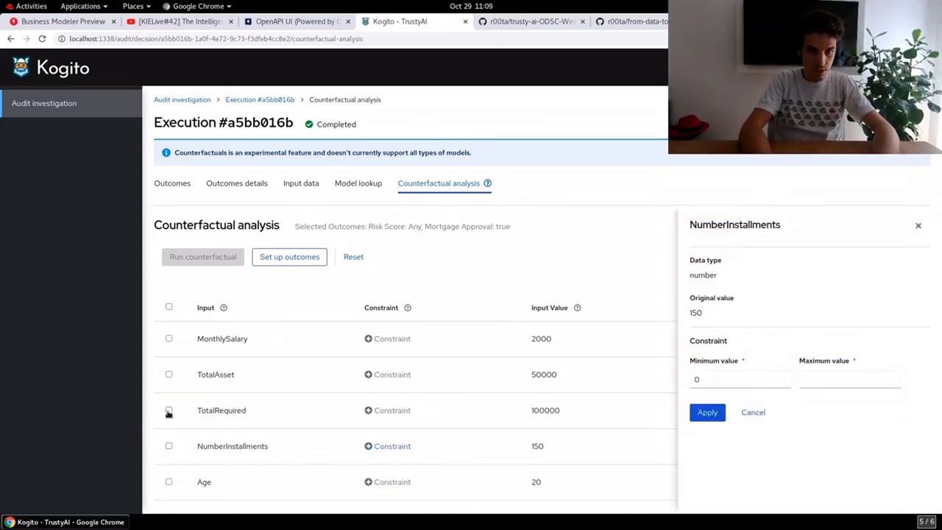
left_click(918, 225)
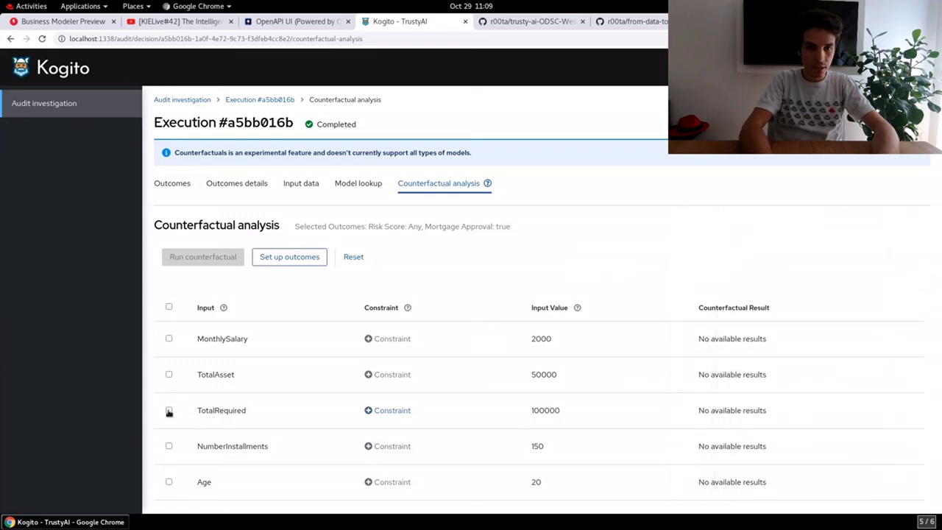
left_click(381, 409)
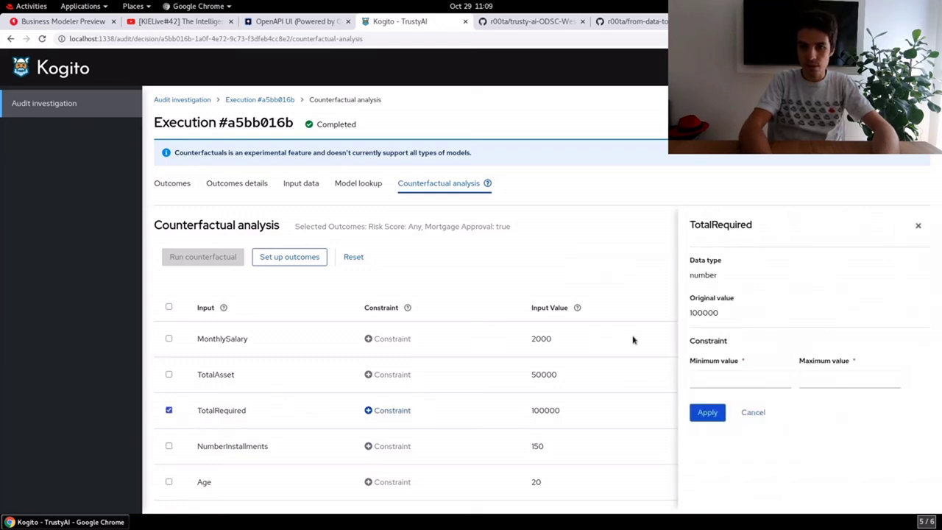
left_click(704, 378)
type("0")
key("Tab")
type("100000")
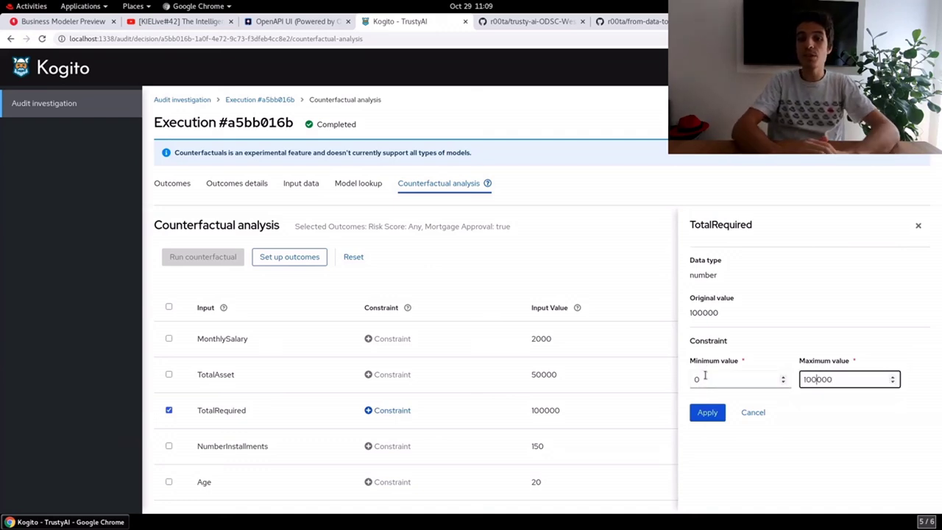
key("Left")
key("Left")
key("Left")
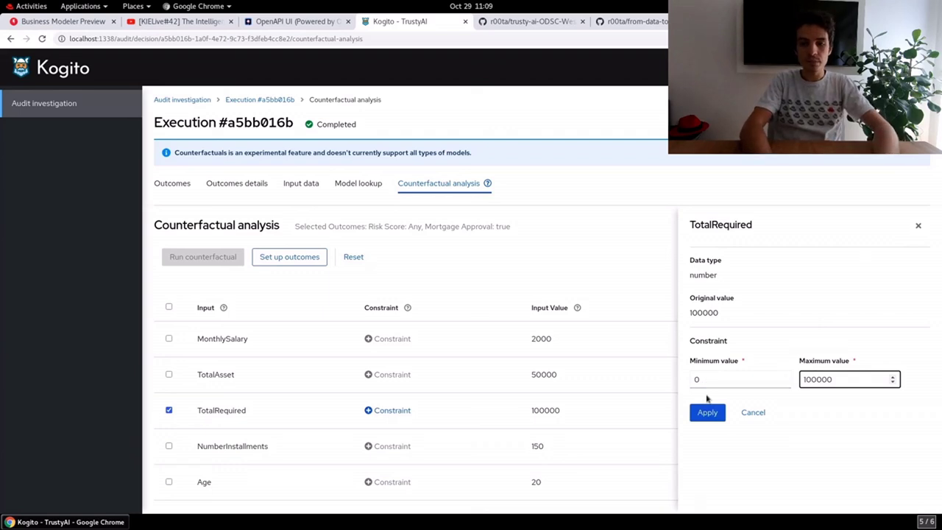
left_click(704, 411)
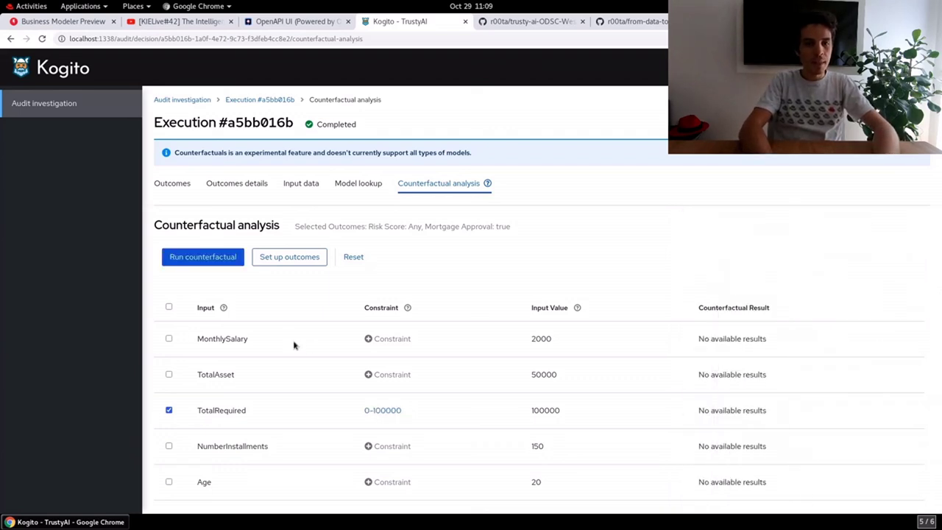
Step: Run the counterfactual analysis and compare the TotalRequired values across the counterfactual results
left_click(212, 259)
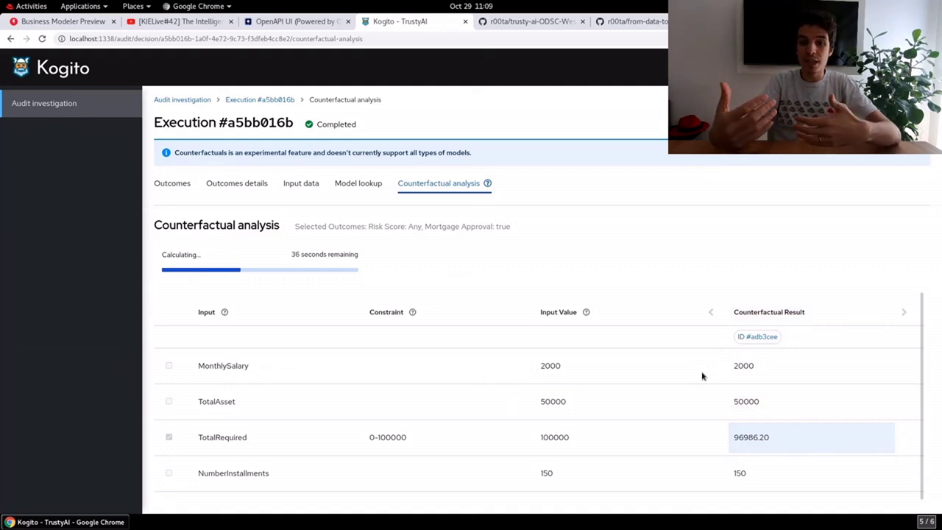
scroll(701, 376, "down", 1)
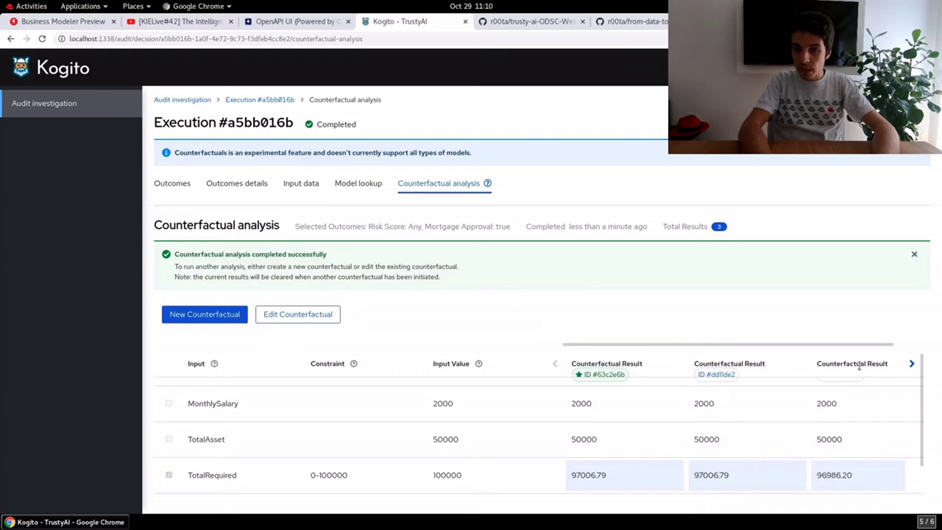
left_click_drag(817, 477, 854, 479)
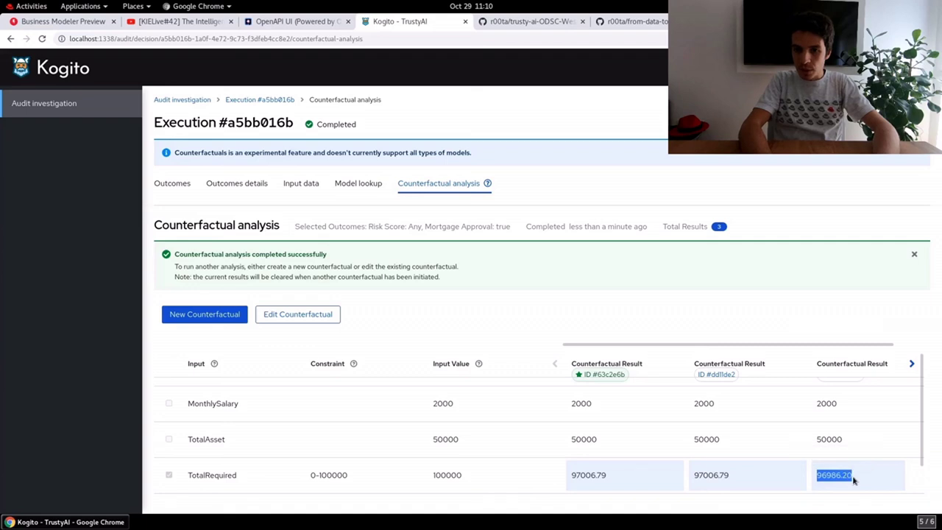
left_click(694, 477)
left_click_drag(729, 477, 694, 474)
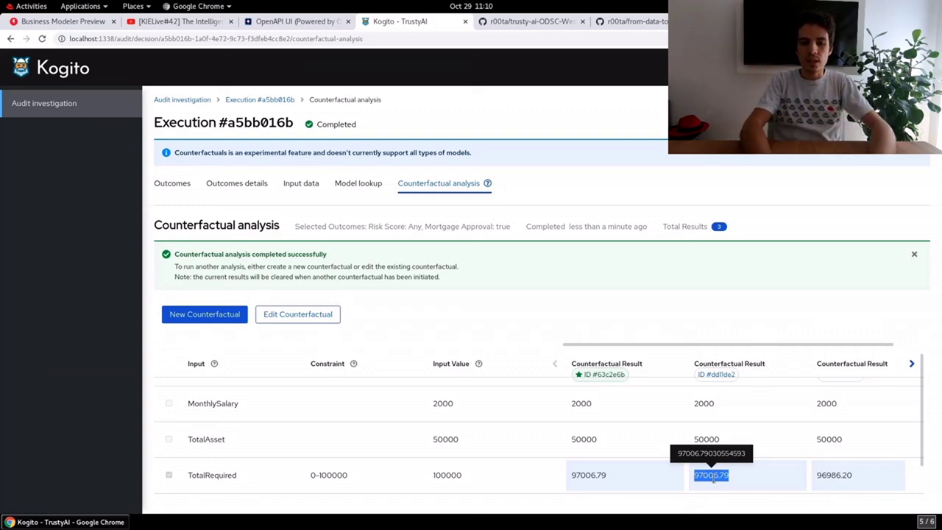
Step: Copy the first counterfactual result's TotalRequired value, switch to the OpenAPI UI and set TotalRequired to 97006.79 in the myMortgage request body
double_click(599, 474)
key("ctrl+c")
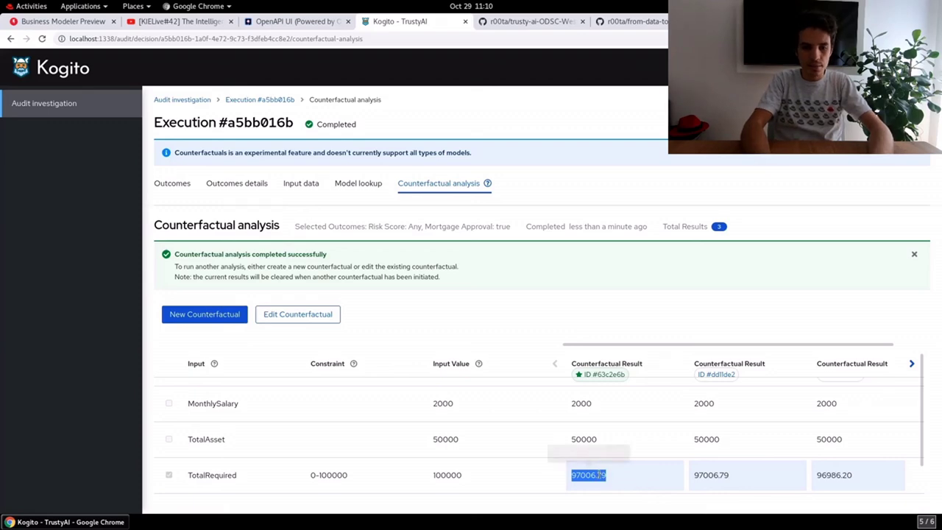
left_click(293, 24)
scroll(276, 166, "up", 5)
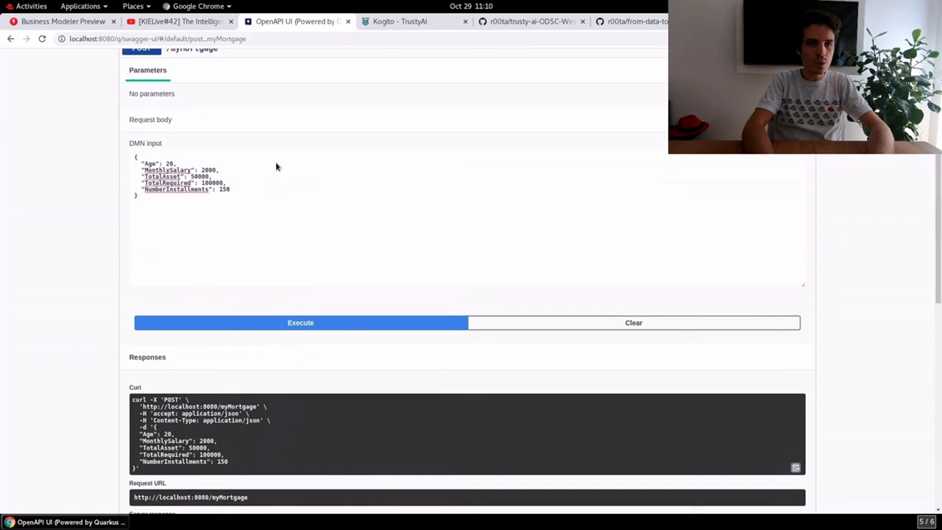
double_click(213, 183)
key("ctrl+v")
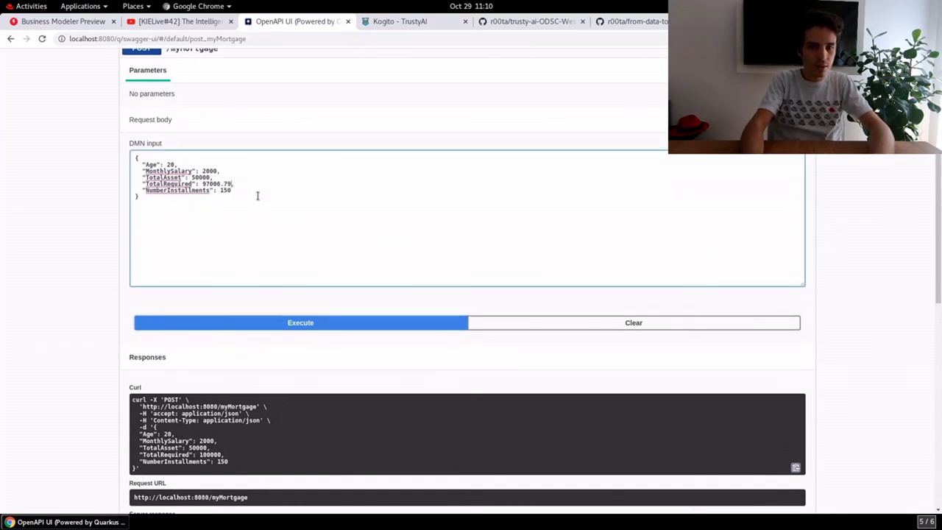
type("9")
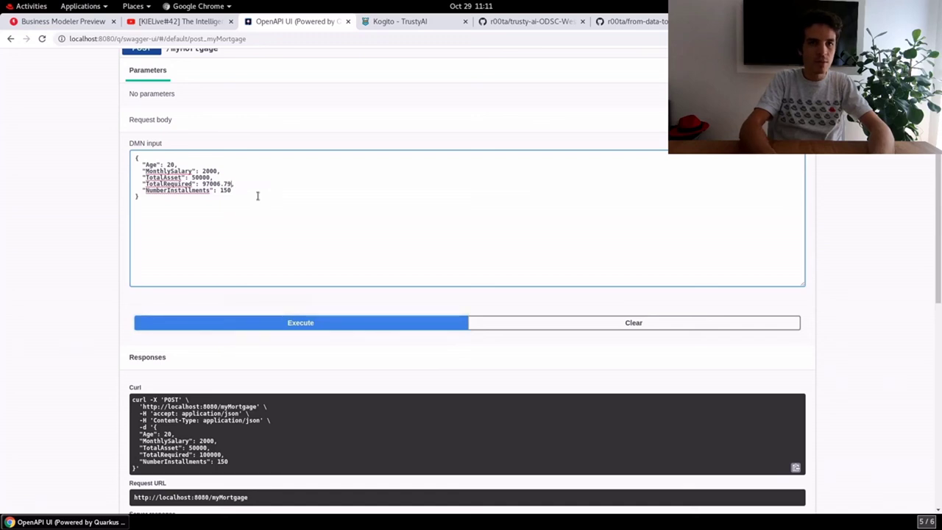
Step: Execute the myMortgage request and check the Mortgage Approval outcome in the response body
left_click(284, 324)
scroll(284, 323, "down", 5)
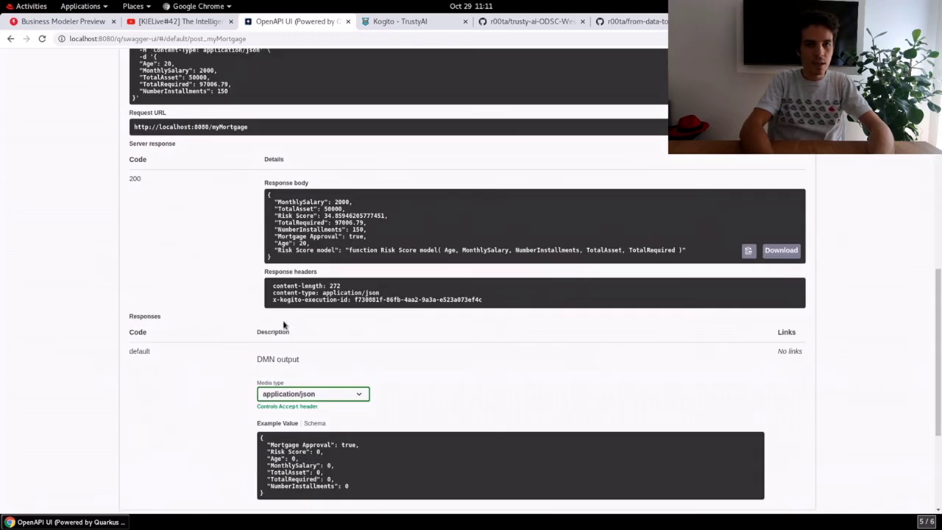
left_click_drag(373, 243, 375, 233)
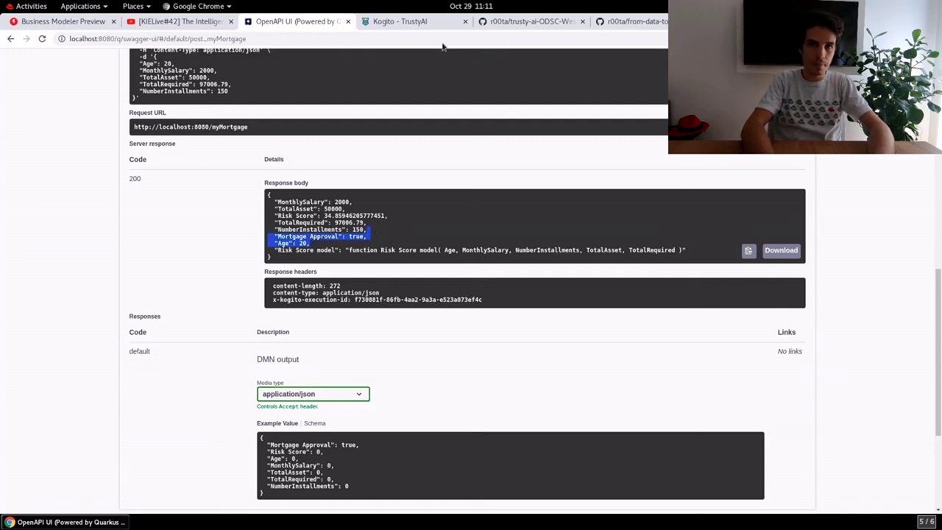
Step: Return to the counterfactual results in the TrustyAI console and switch to the presentation's Resources slide
left_click(404, 22)
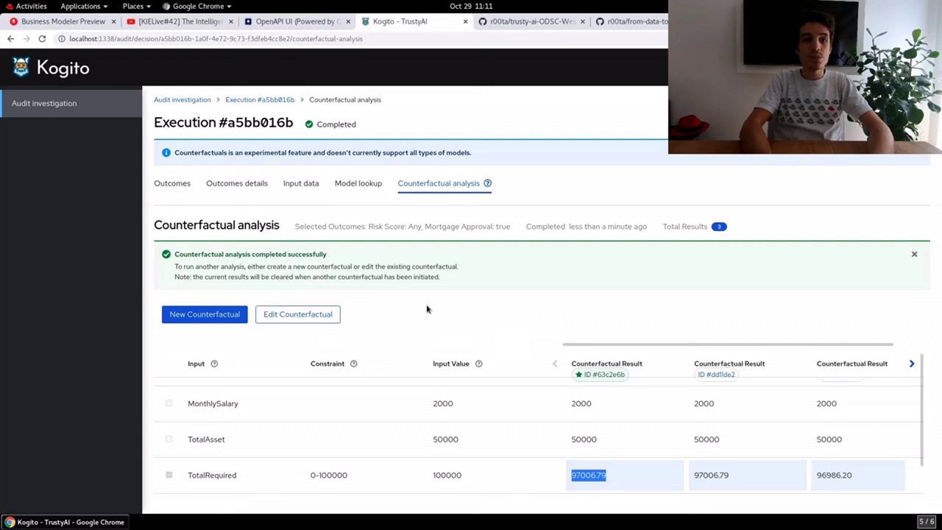
key("alt+Tab")
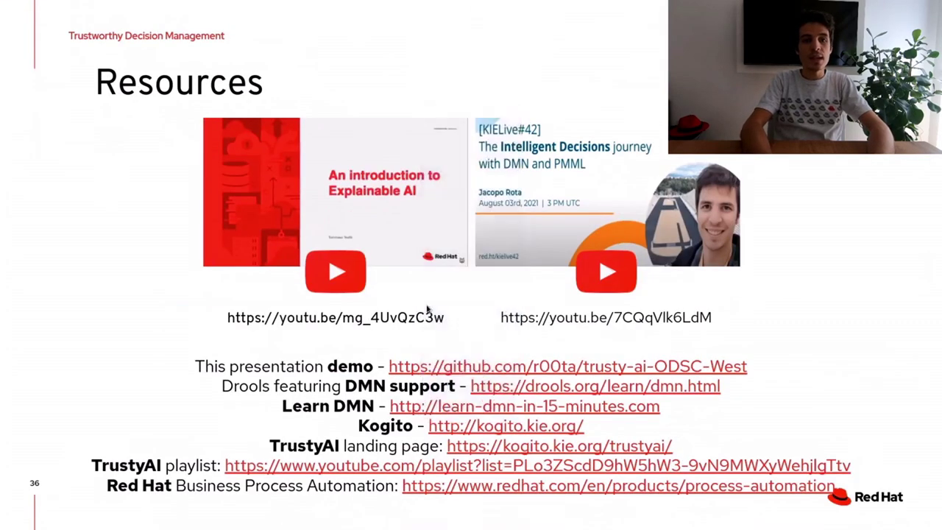